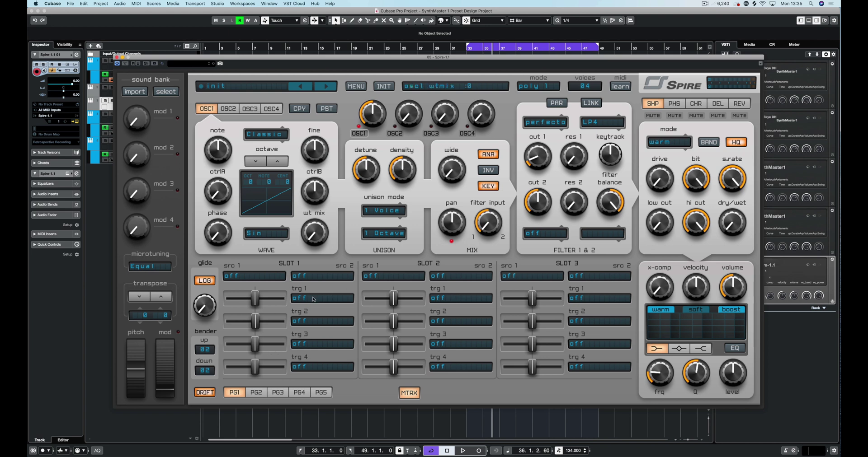
Route ModWheel to filter Cutoff 1 in modulation matrix slot 1, with the trg 1 amount at about 946.
{"action": "left_click", "coordinate": [409, 392]}
{"action": "left_click", "coordinate": [406, 394]}
{"action": "left_click", "coordinate": [253, 276]}
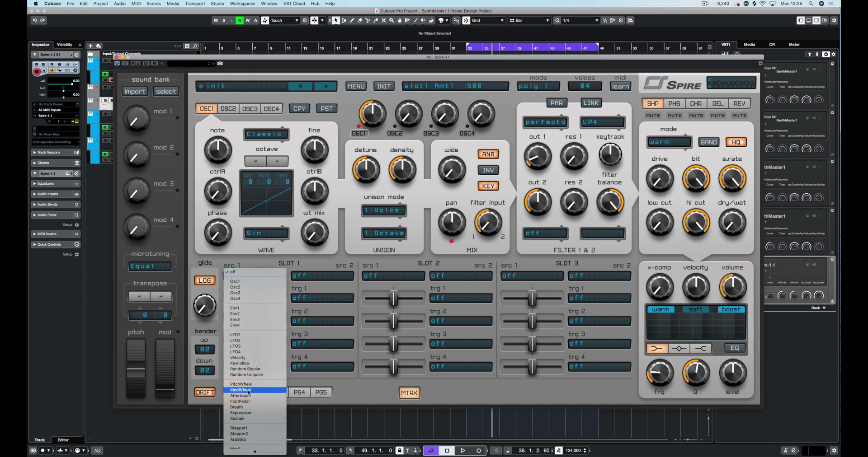
{"action": "left_click", "coordinate": [247, 390]}
{"action": "left_click", "coordinate": [318, 298]}
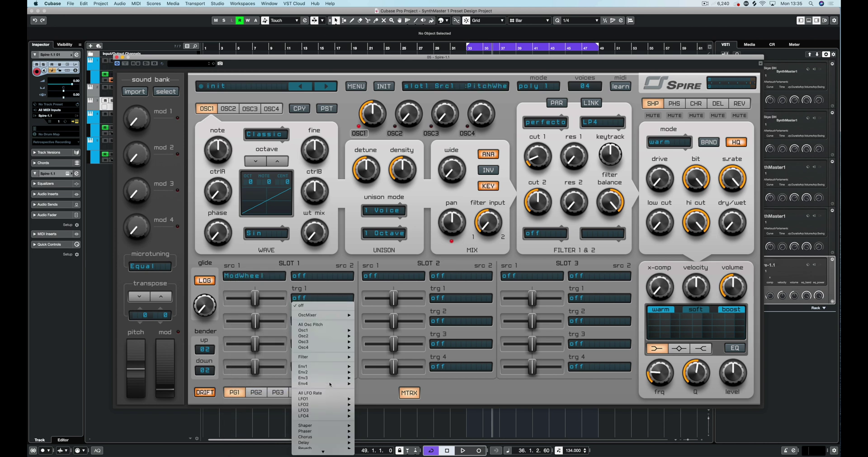
{"action": "mouse_move", "coordinate": [326, 357]}
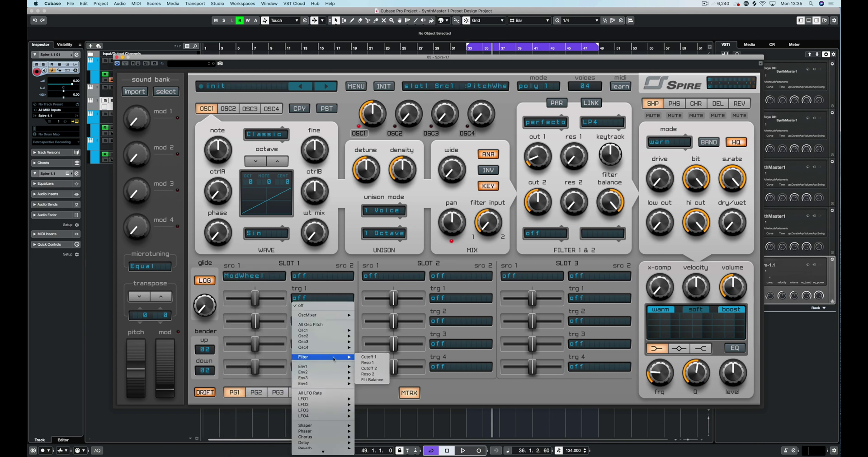
{"action": "left_click", "coordinate": [369, 358]}
{"action": "left_click_drag", "start_coordinate": [255, 298], "coordinate": [279, 300]}
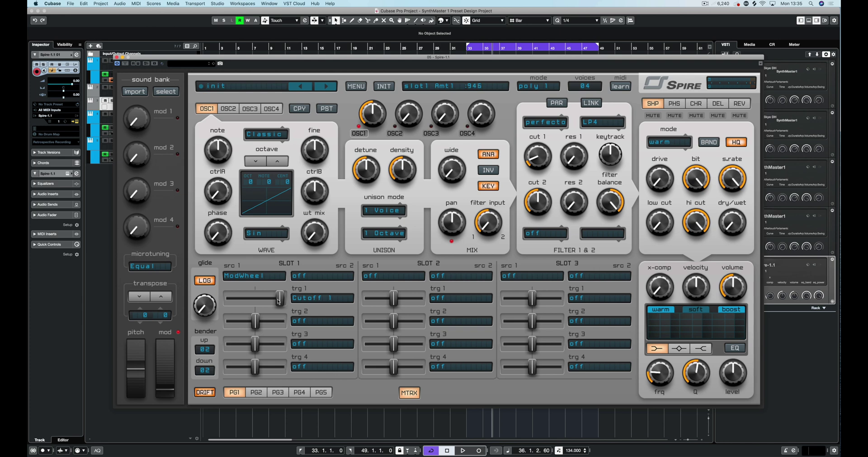
Adjust envelope 3's first amount on Cutoff 1 and return to the modulation matrix.
{"action": "left_click", "coordinate": [413, 394]}
{"action": "left_click_drag", "start_coordinate": [574, 300], "coordinate": [574, 309]}
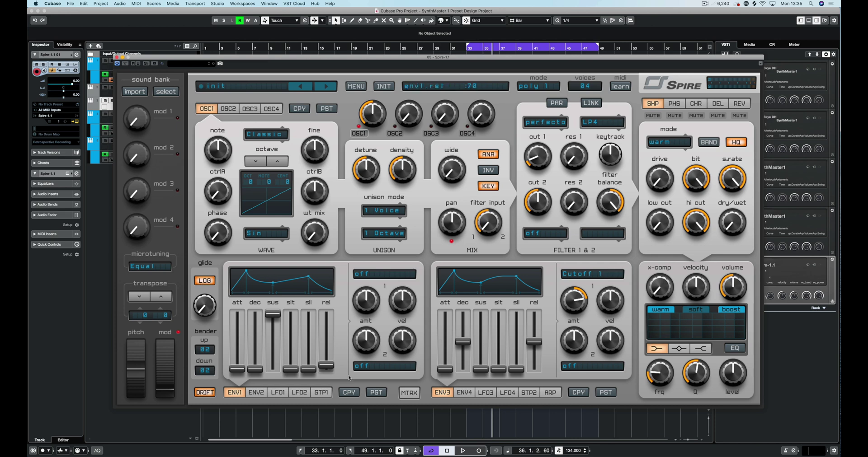
{"action": "left_click", "coordinate": [410, 394]}
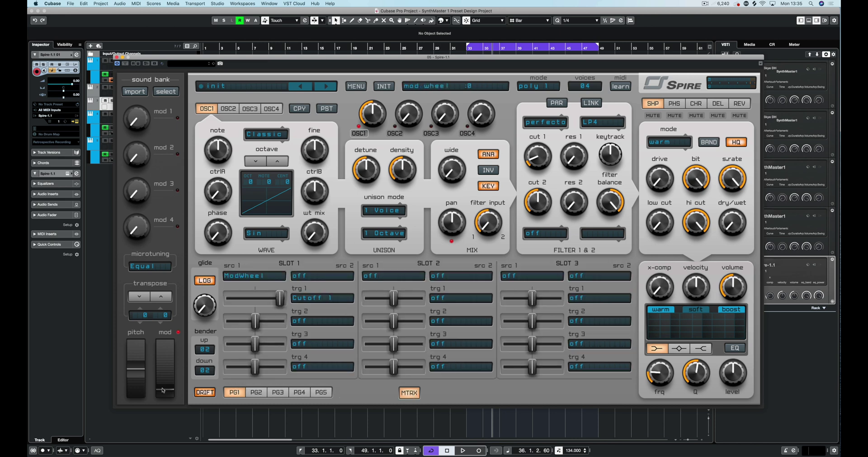
Copy the PLK Skye DH clip from the first track onto the Spire-1.1 01 track at bar 33.
{"action": "key", "text": "space"}
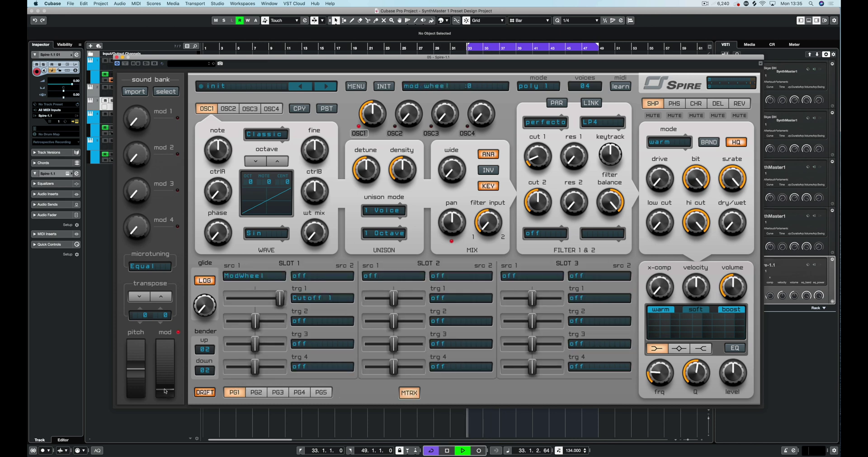
{"action": "left_click_drag", "start_coordinate": [165, 393], "coordinate": [170, 373]}
{"action": "left_click_drag", "start_coordinate": [384, 59], "coordinate": [402, 109]}
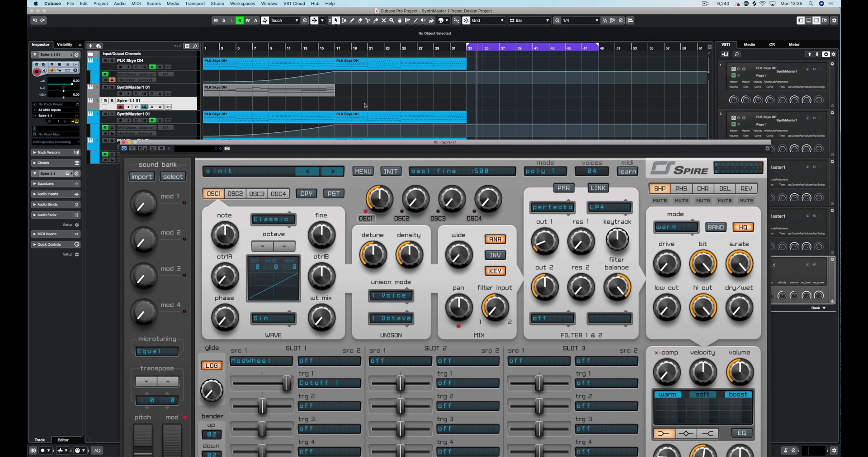
{"action": "left_click", "coordinate": [359, 59]}
{"action": "left_click_drag", "start_coordinate": [359, 63], "coordinate": [489, 101]}
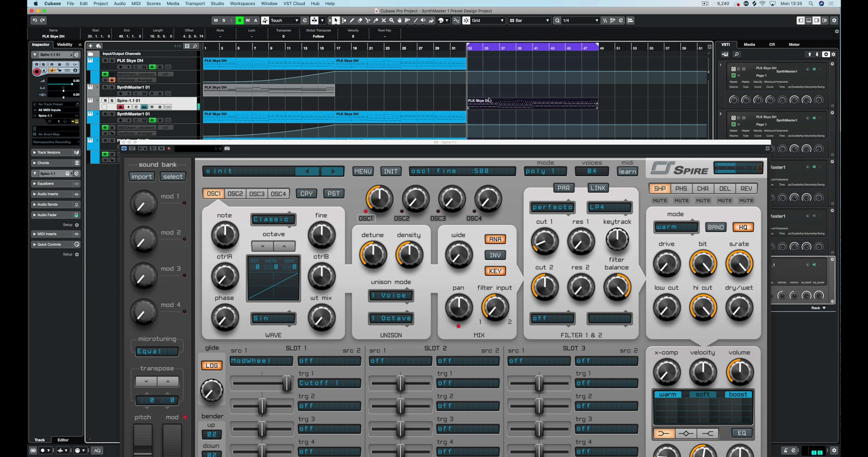
{"action": "left_click_drag", "start_coordinate": [454, 145], "coordinate": [420, 63]}
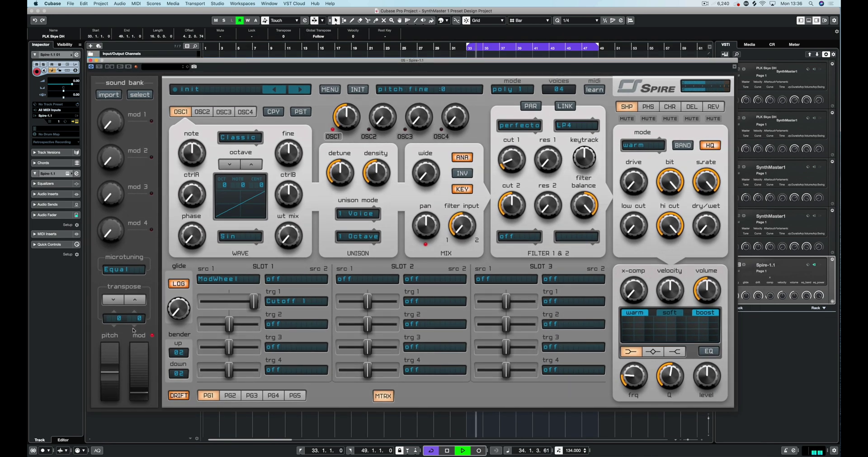
Sweep the mod wheel during playback with different slot 1 trg 1 amounts, and set the amount to 1000.
{"action": "left_click_drag", "start_coordinate": [143, 364], "coordinate": [153, 295]}
{"action": "key", "text": "space"}
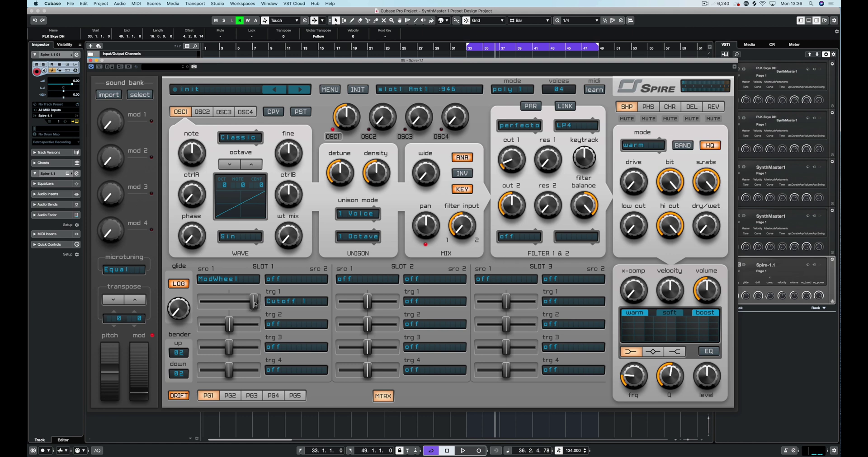
{"action": "left_click_drag", "start_coordinate": [256, 304], "coordinate": [241, 304]}
{"action": "key", "text": "space"}
{"action": "mouse_move", "coordinate": [139, 392]}
{"action": "left_mouse_down"}
{"action": "mouse_move", "coordinate": [146, 351]}
{"action": "mouse_move", "coordinate": [144, 390]}
{"action": "left_mouse_up"}
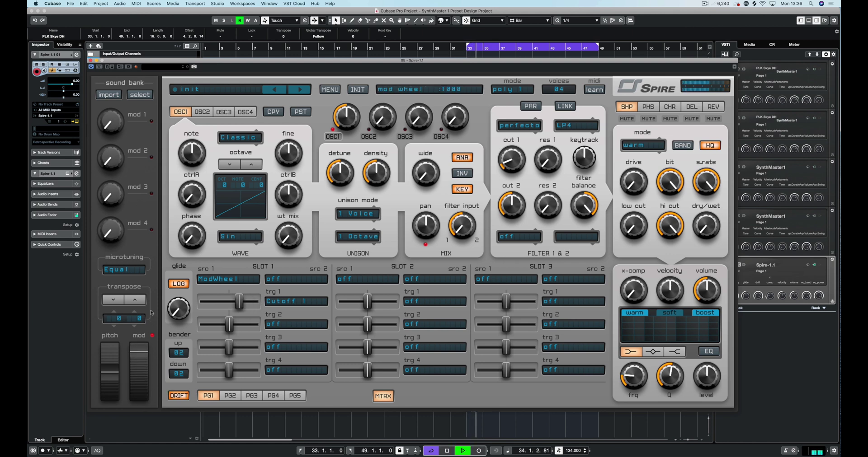
{"action": "left_click", "coordinate": [240, 298]}
{"action": "key", "text": "space"}
{"action": "left_click_drag", "start_coordinate": [240, 298], "coordinate": [266, 300]}
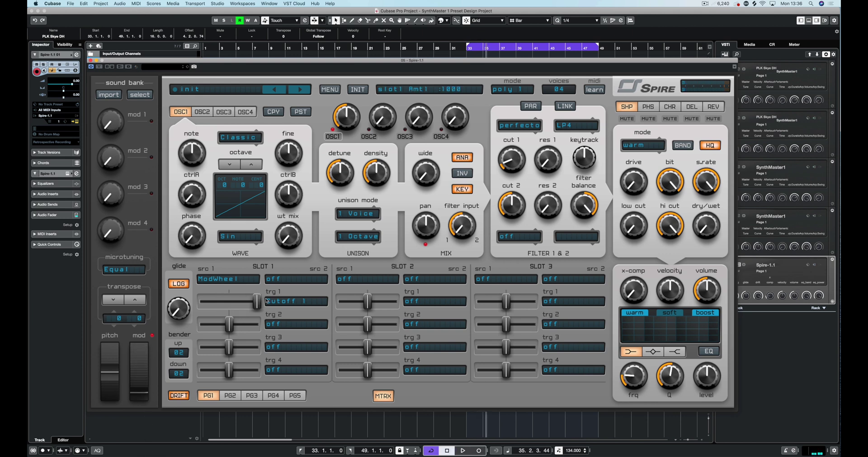
{"action": "left_click", "coordinate": [296, 324]}
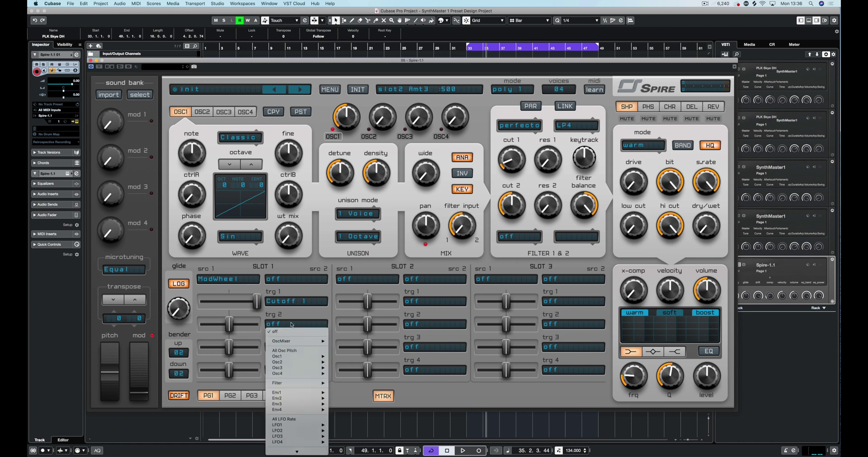
{"action": "mouse_move", "coordinate": [311, 392]}
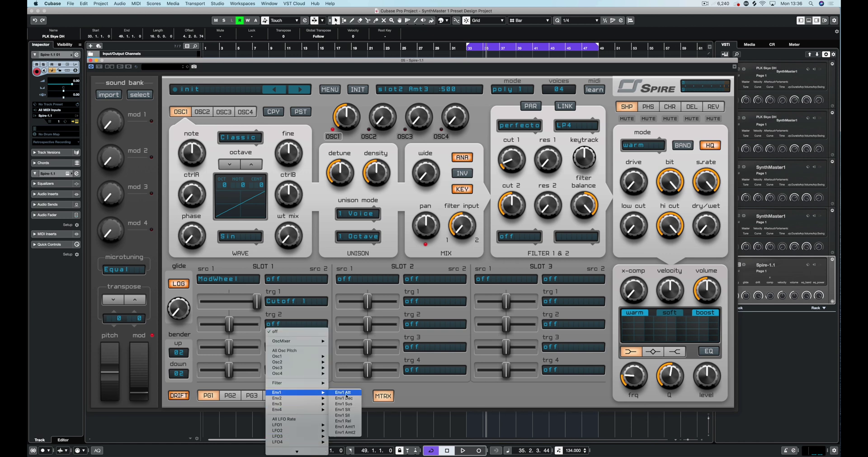
{"action": "left_click", "coordinate": [333, 308]}
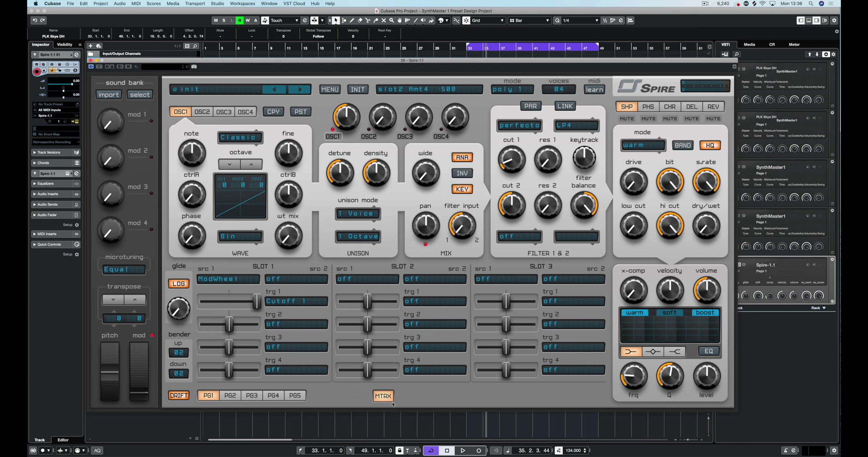
Clear matrix slot 1 by turning off its first source and first target and resetting the trg 1 amount.
{"action": "left_click", "coordinate": [208, 279]}
{"action": "left_click", "coordinate": [212, 286]}
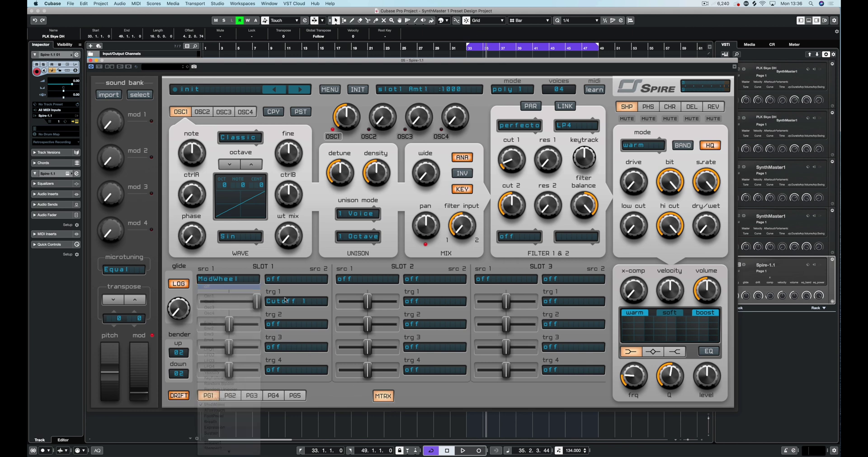
{"action": "left_click", "coordinate": [286, 300]}
{"action": "left_click", "coordinate": [285, 311]}
{"action": "double_click", "coordinate": [256, 303]}
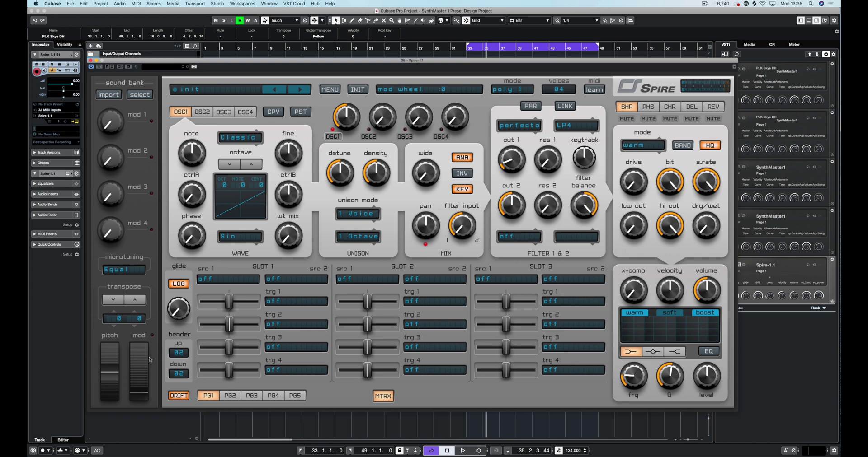
Assign ModWheel as slot 1's first source, with Cutoff 1 as trg 1 and Osc1 WTMix as trg 2.
{"action": "left_click_drag", "start_coordinate": [138, 372], "coordinate": [217, 283]}
{"action": "left_click_drag", "start_coordinate": [517, 159], "coordinate": [297, 301]}
{"action": "left_click_drag", "start_coordinate": [290, 237], "coordinate": [287, 324]}
{"action": "left_click", "coordinate": [286, 324]}
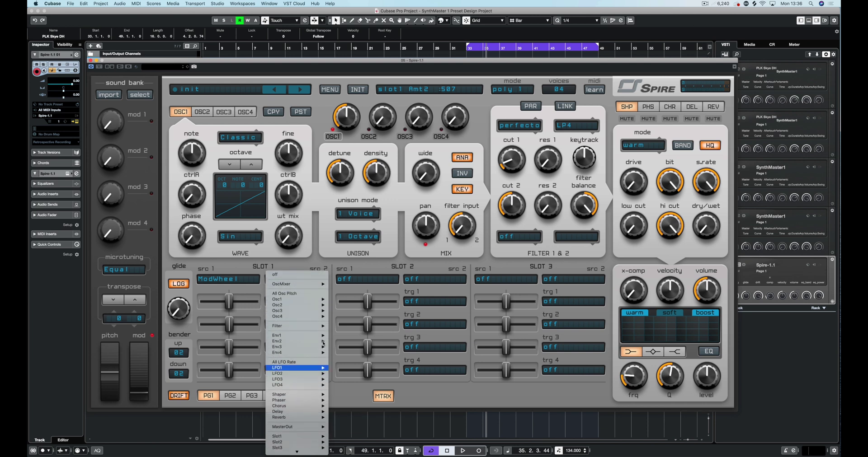
{"action": "mouse_move", "coordinate": [326, 300]}
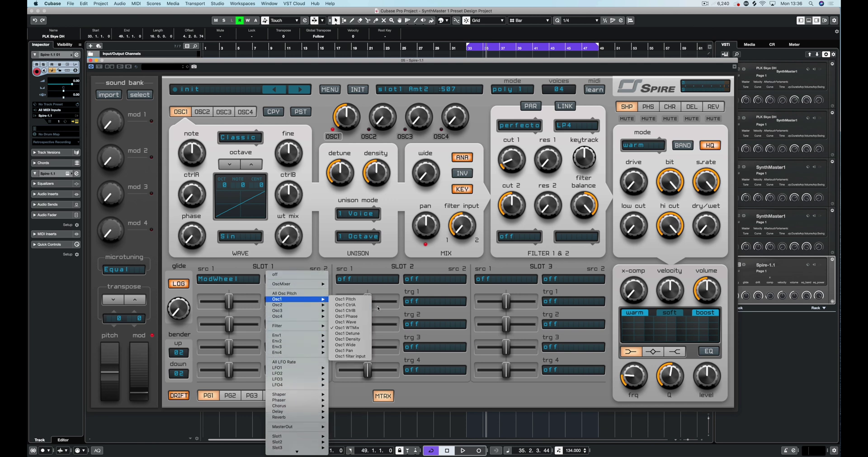
{"action": "left_click", "coordinate": [348, 329]}
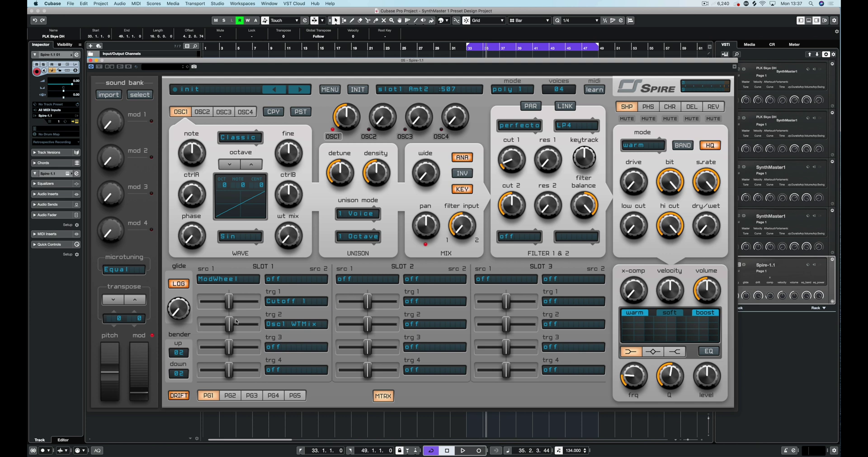
Raise slot 1's Cutoff 1 amount, set the Osc1 WTMix amount to 1000, and audition the modulation with the mod wheel.
{"action": "left_click_drag", "start_coordinate": [229, 301], "coordinate": [240, 324]}
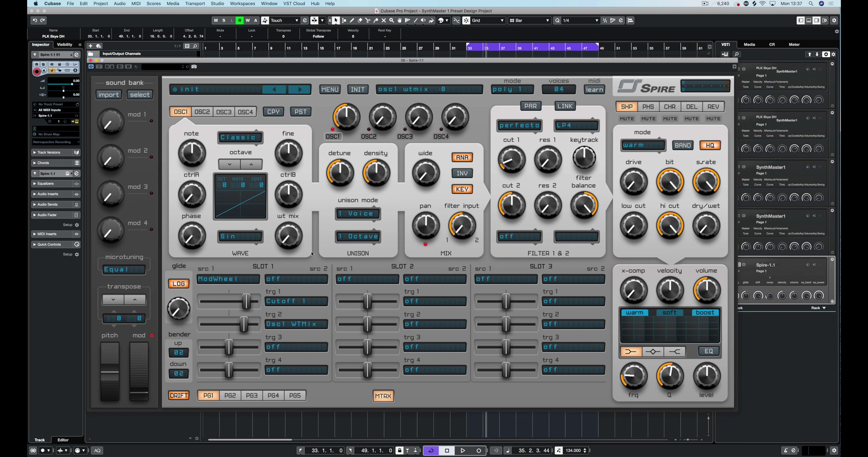
{"action": "left_click_drag", "start_coordinate": [244, 324], "coordinate": [268, 333]}
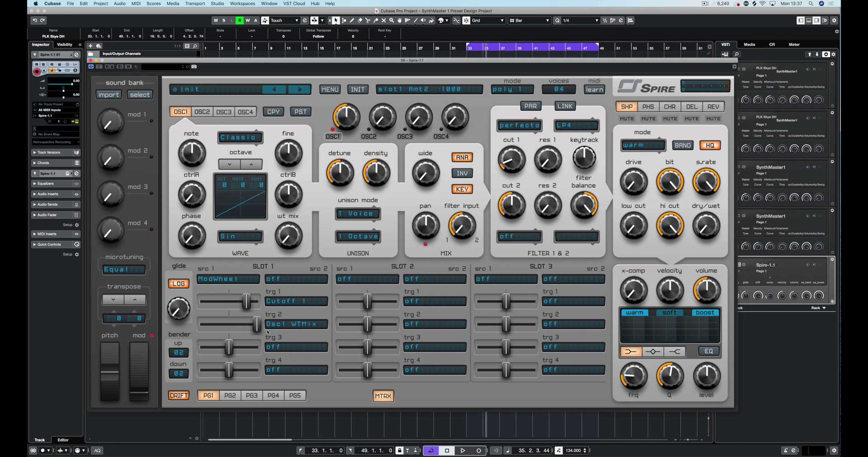
{"action": "left_click_drag", "start_coordinate": [136, 387], "coordinate": [138, 440]}
{"action": "key", "text": "space"}
{"action": "key", "text": "space"}
Route envelope 1 to Osc1 Pitch with decay at about 359 and sustain at 0, and raise its first amount.
{"action": "left_click", "coordinate": [384, 398]}
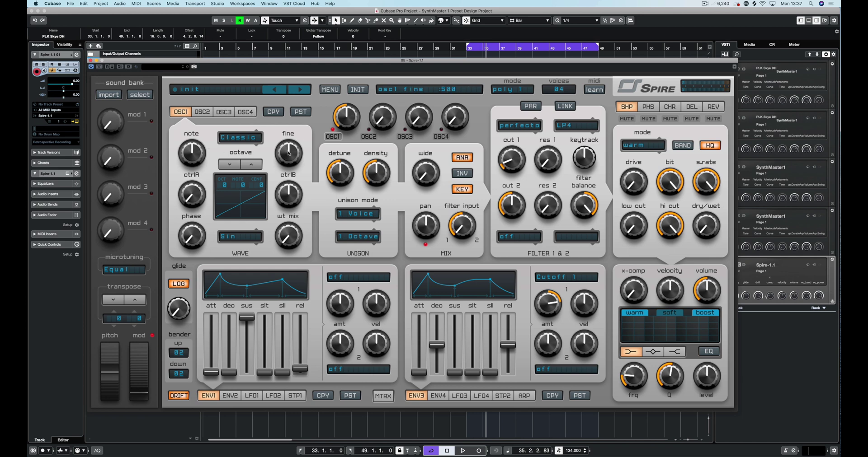
{"action": "left_click_drag", "start_coordinate": [288, 154], "coordinate": [346, 281]}
{"action": "left_click_drag", "start_coordinate": [308, 328], "coordinate": [346, 277]}
{"action": "key", "text": "space"}
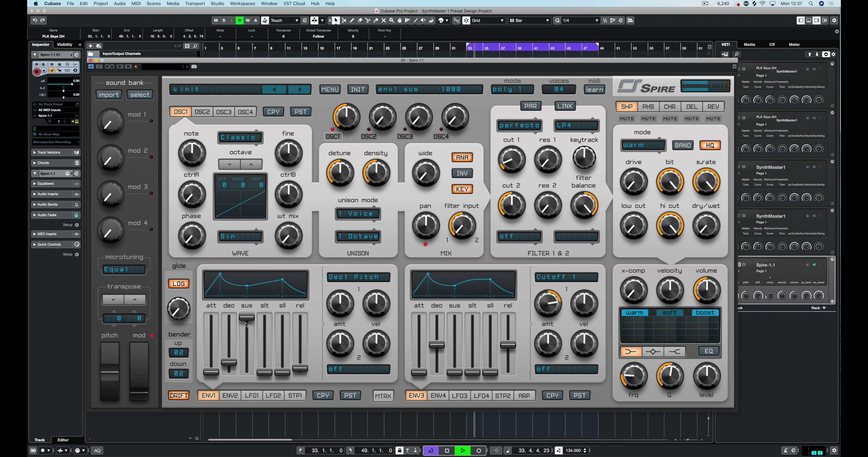
{"action": "left_click_drag", "start_coordinate": [246, 322], "coordinate": [229, 353]}
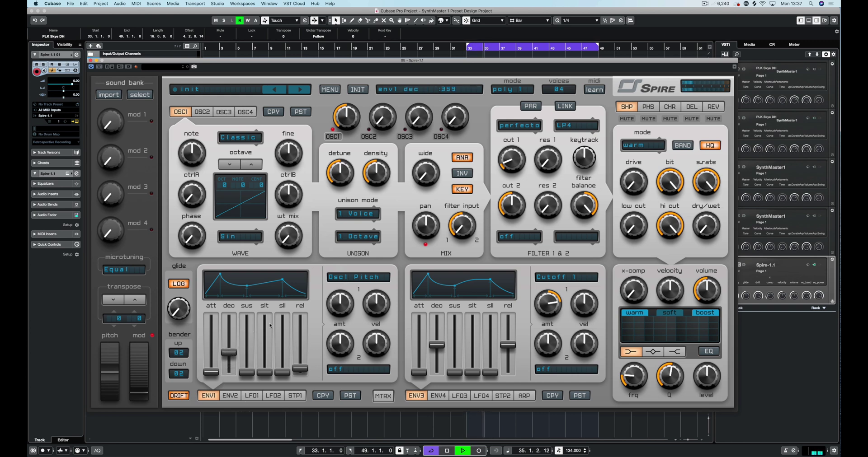
{"action": "left_click_drag", "start_coordinate": [348, 305], "coordinate": [350, 295]}
Reshape envelope 1 during playback with the mod wheel raised, setting decay to about 349 and sustain to 124 and raising slt and rel.
{"action": "mouse_move", "coordinate": [234, 357]}
{"action": "left_mouse_down"}
{"action": "mouse_move", "coordinate": [235, 367]}
{"action": "mouse_move", "coordinate": [245, 323]}
{"action": "mouse_move", "coordinate": [243, 359]}
{"action": "left_mouse_up"}
{"action": "left_click_drag", "start_coordinate": [139, 389], "coordinate": [154, 335]}
{"action": "left_click_drag", "start_coordinate": [232, 360], "coordinate": [234, 346]}
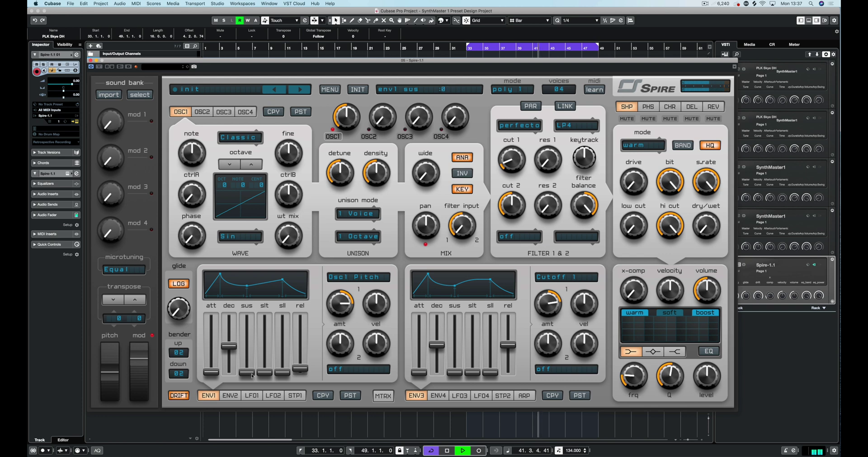
{"action": "left_click_drag", "start_coordinate": [253, 376], "coordinate": [300, 339]}
{"action": "left_click_drag", "start_coordinate": [229, 347], "coordinate": [229, 354]}
{"action": "left_click_drag", "start_coordinate": [246, 355], "coordinate": [246, 366]}
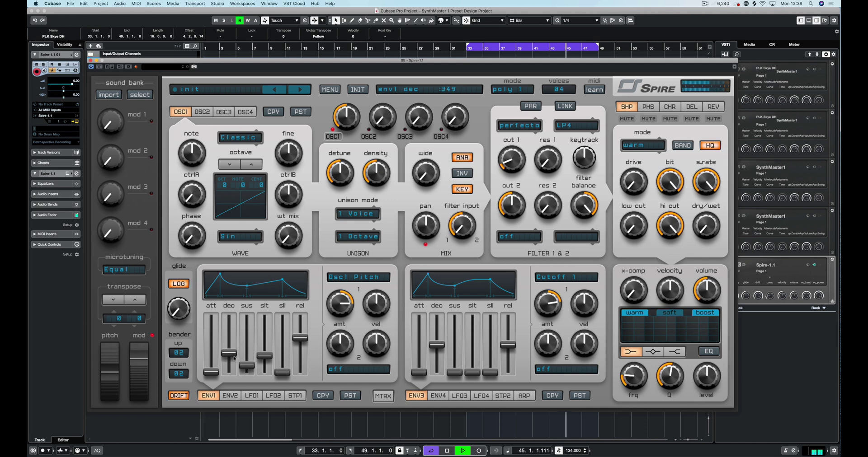
{"action": "key", "text": "space"}
Turn off envelope 1's first target, raise decay to maximum, and lower sustain, slt and rel to zero.
{"action": "left_click_drag", "start_coordinate": [301, 339], "coordinate": [301, 375]}
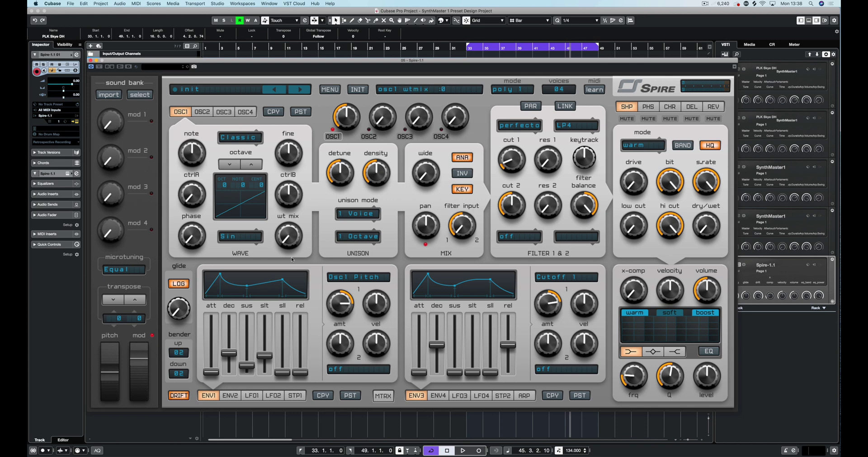
{"action": "left_click", "coordinate": [375, 278]}
{"action": "left_click", "coordinate": [351, 285]}
{"action": "left_click_drag", "start_coordinate": [228, 353], "coordinate": [229, 315]}
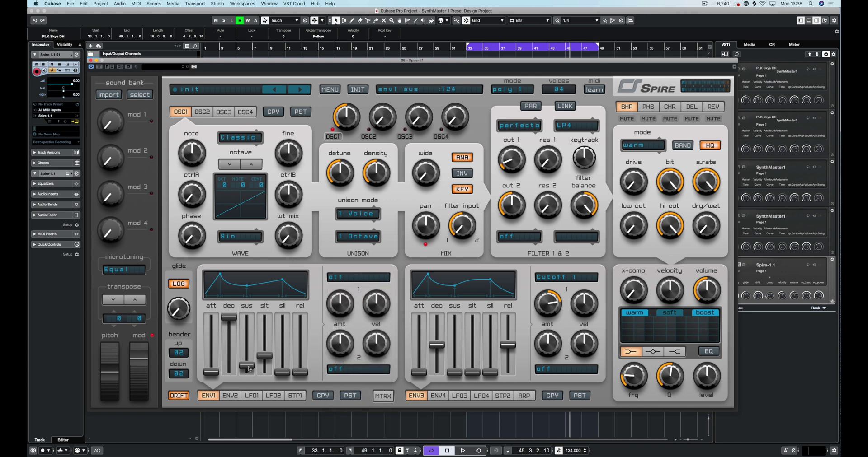
{"action": "left_click_drag", "start_coordinate": [247, 366], "coordinate": [265, 373]}
Audition the patch during playback with the mod wheel at 0.
{"action": "key", "text": "space"}
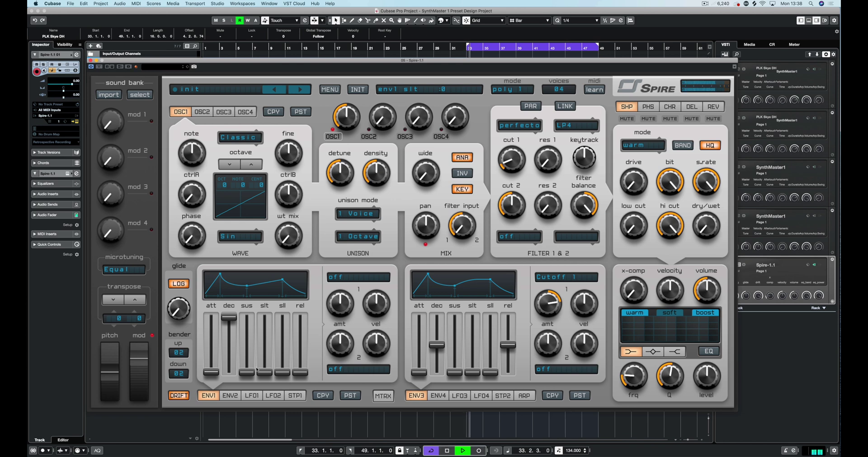
{"action": "key", "text": "space"}
{"action": "left_click_drag", "start_coordinate": [135, 386], "coordinate": [136, 452]}
{"action": "key", "text": "space"}
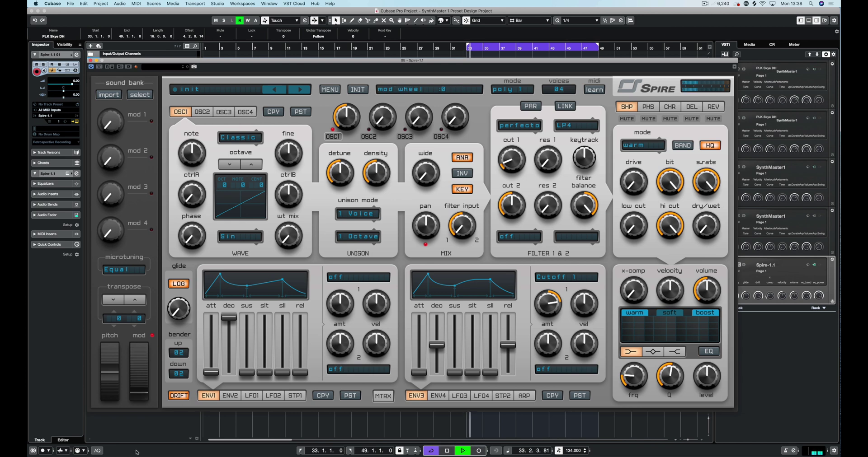
{"action": "key", "text": "space"}
Reset the Spire patch to its initial settings and play the clip with it.
{"action": "left_click_drag", "start_coordinate": [548, 304], "coordinate": [532, 305]}
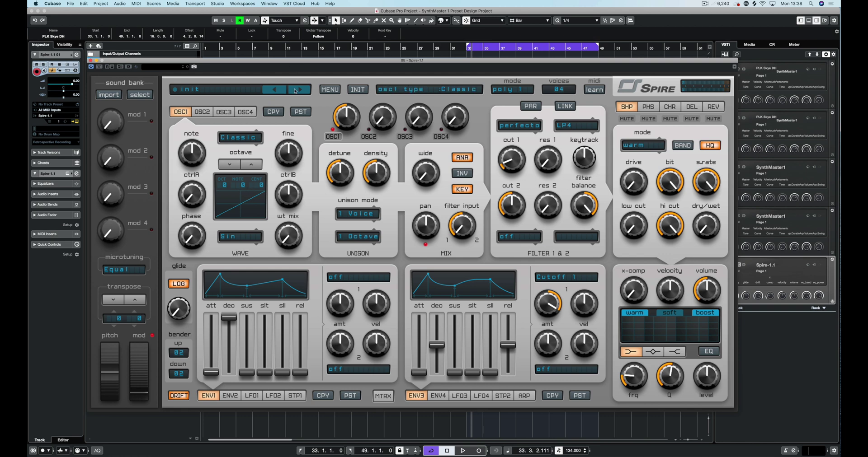
{"action": "left_click", "coordinate": [356, 90]}
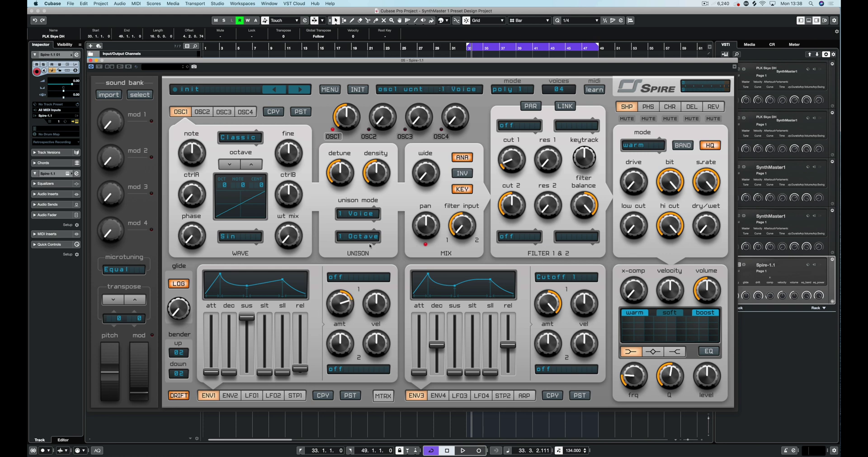
{"action": "key", "text": "space"}
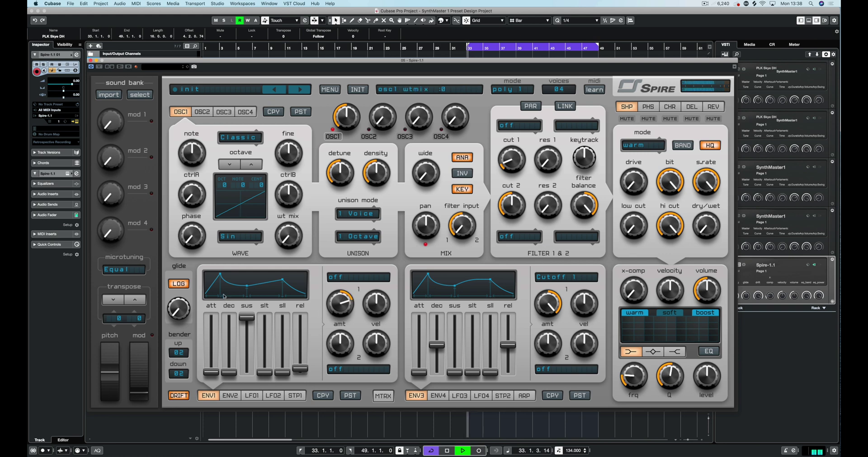
Shape envelope 1 around playback with decay 453, a low sustain and release 296, and reset its first amount to centre.
{"action": "left_click_drag", "start_coordinate": [232, 372], "coordinate": [230, 348]}
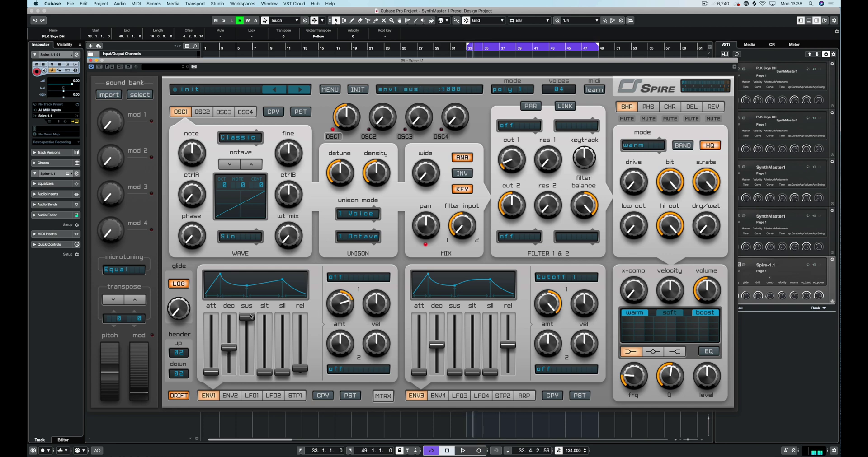
{"action": "left_click_drag", "start_coordinate": [247, 317], "coordinate": [243, 364]}
{"action": "key", "text": "space"}
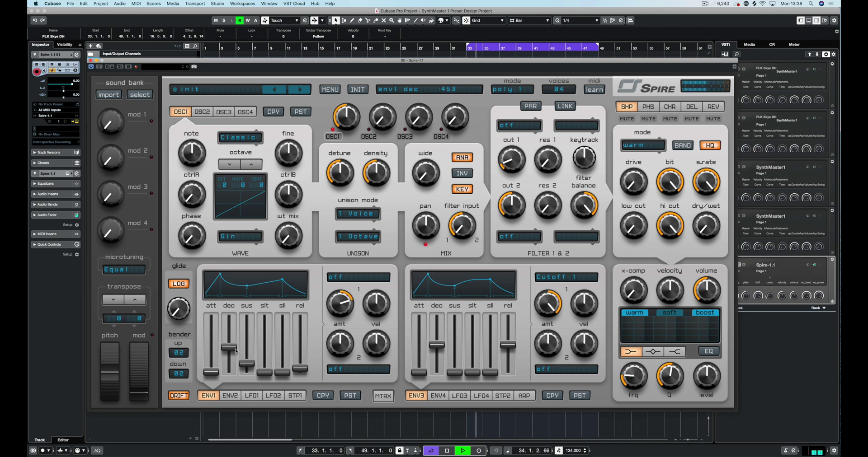
{"action": "left_click_drag", "start_coordinate": [301, 369], "coordinate": [305, 361]}
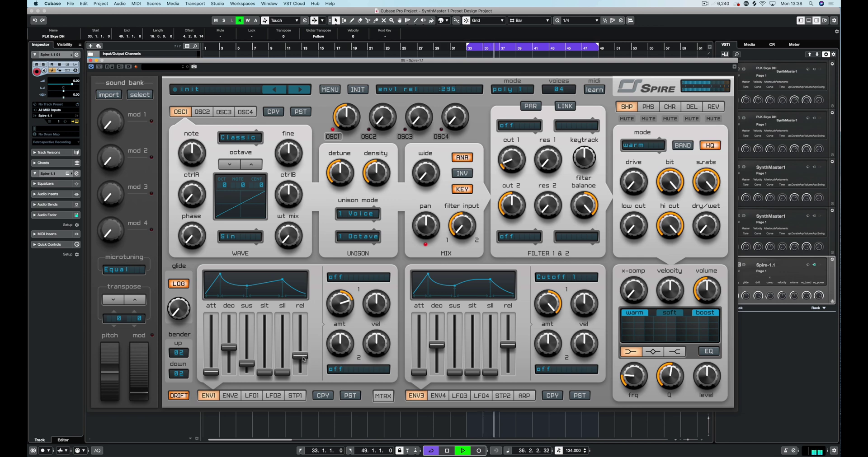
{"action": "key", "text": "space"}
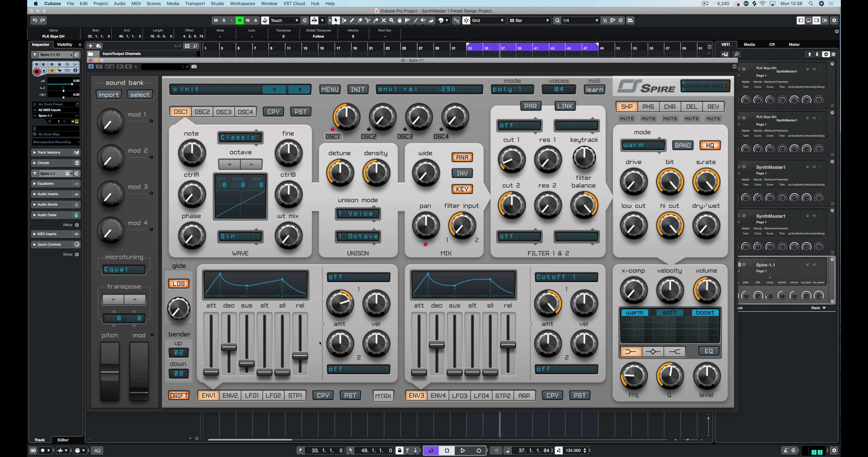
{"action": "double_click", "coordinate": [338, 312]}
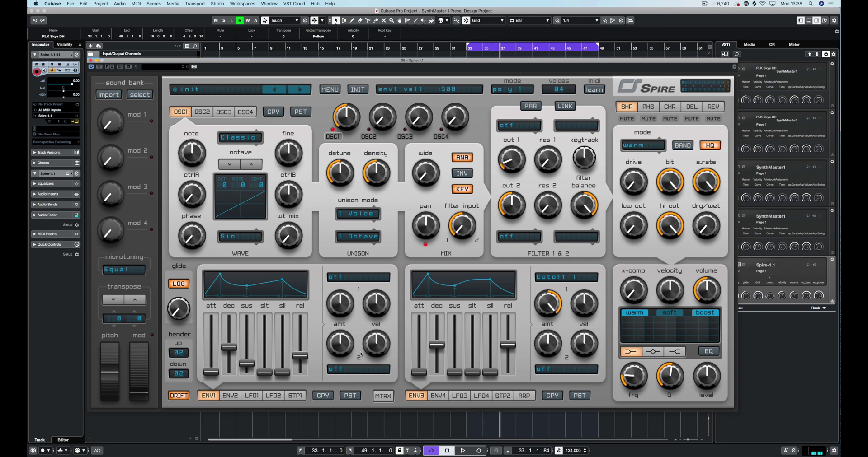
Route envelope 2's first target to Osc1 Pitch with an amount of about 705, and view the modulation matrix and available targets.
{"action": "left_click", "coordinate": [230, 396]}
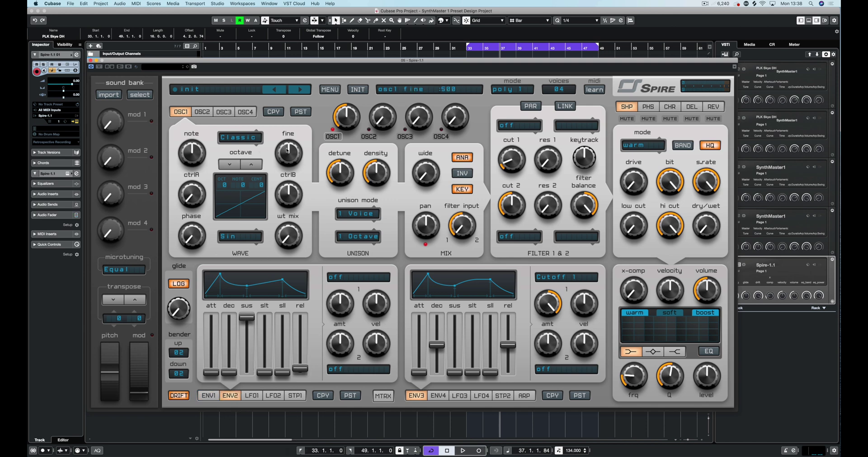
{"action": "left_click_drag", "start_coordinate": [290, 151], "coordinate": [342, 294]}
{"action": "left_click", "coordinate": [383, 396]}
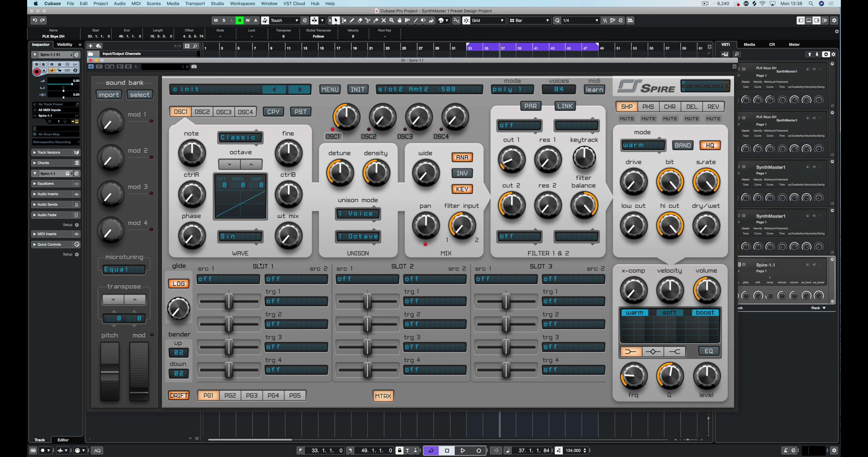
{"action": "left_click", "coordinate": [382, 396]}
{"action": "left_click", "coordinate": [388, 398]}
{"action": "left_click", "coordinate": [387, 397]}
{"action": "left_click", "coordinate": [342, 276]}
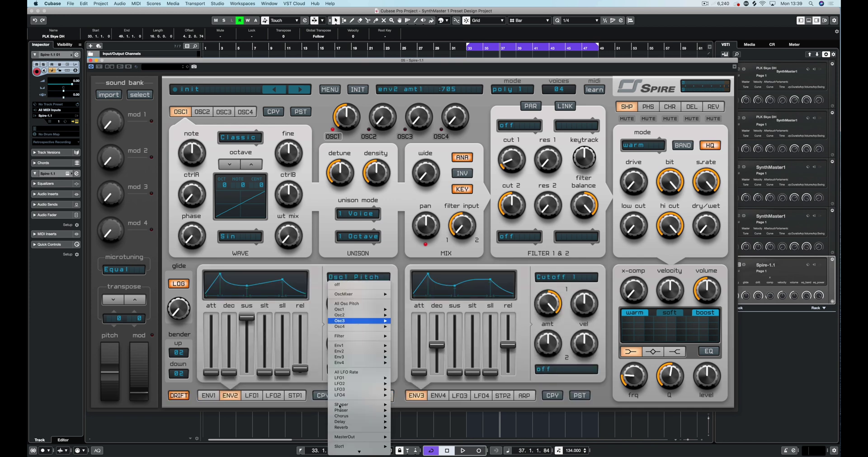
{"action": "left_click", "coordinate": [359, 299]}
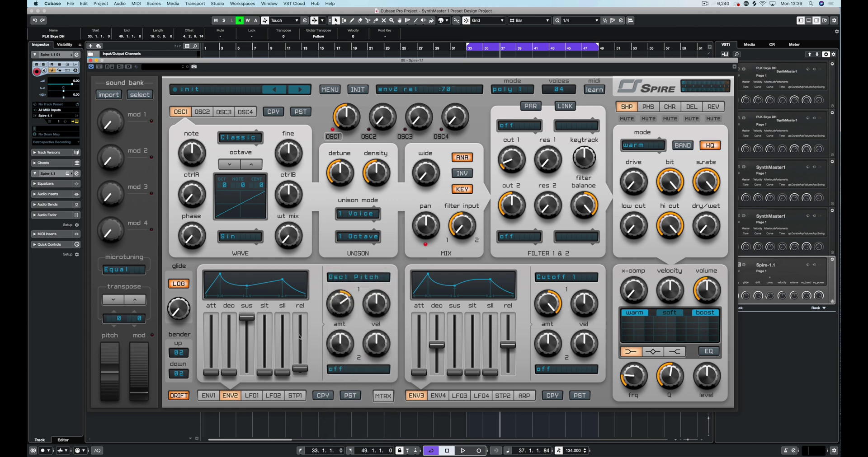
Set envelope 2's decay to about 232, lower its sustain and release to zero, and start playback.
{"action": "left_click_drag", "start_coordinate": [230, 370], "coordinate": [259, 377]}
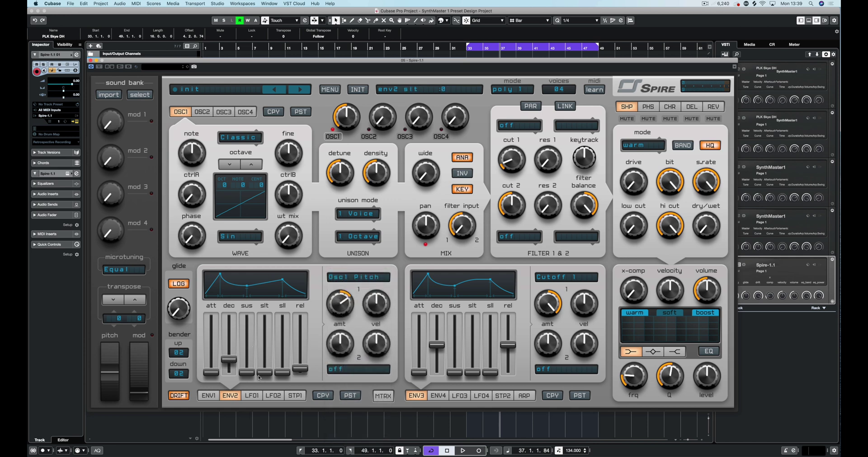
{"action": "left_click_drag", "start_coordinate": [233, 285], "coordinate": [233, 294]}
{"action": "left_click_drag", "start_coordinate": [302, 370], "coordinate": [302, 373]}
{"action": "key", "text": "space"}
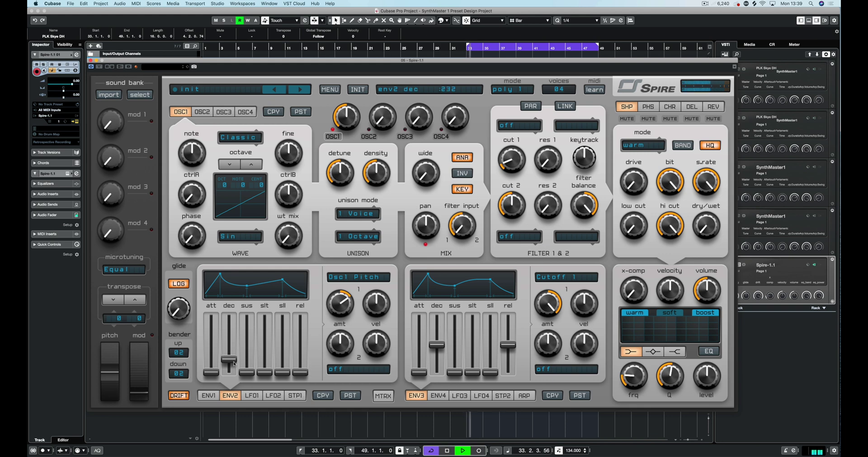
Shorten envelope 2's decay to about 115 during playback, set its first amount to about 806, and slightly reduce its first velocity setting.
{"action": "left_click_drag", "start_coordinate": [229, 361], "coordinate": [233, 367]}
{"action": "left_click_drag", "start_coordinate": [344, 299], "coordinate": [346, 292]}
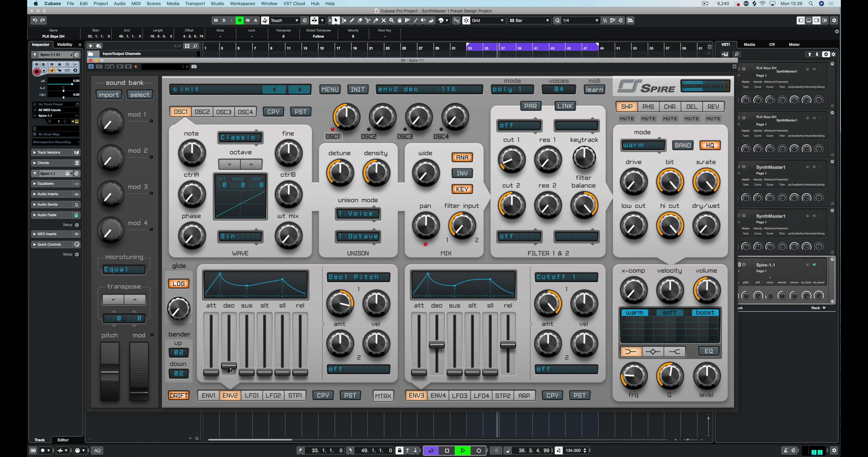
{"action": "left_click_drag", "start_coordinate": [229, 364], "coordinate": [231, 372]}
{"action": "mouse_move", "coordinate": [376, 304]}
{"action": "left_mouse_down"}
{"action": "mouse_move", "coordinate": [377, 318]}
{"action": "mouse_move", "coordinate": [382, 313]}
{"action": "left_mouse_up"}
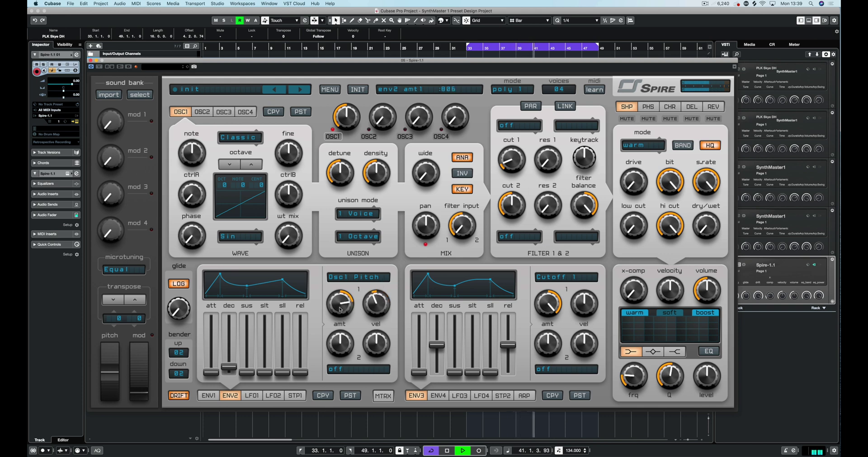
{"action": "key", "text": "space"}
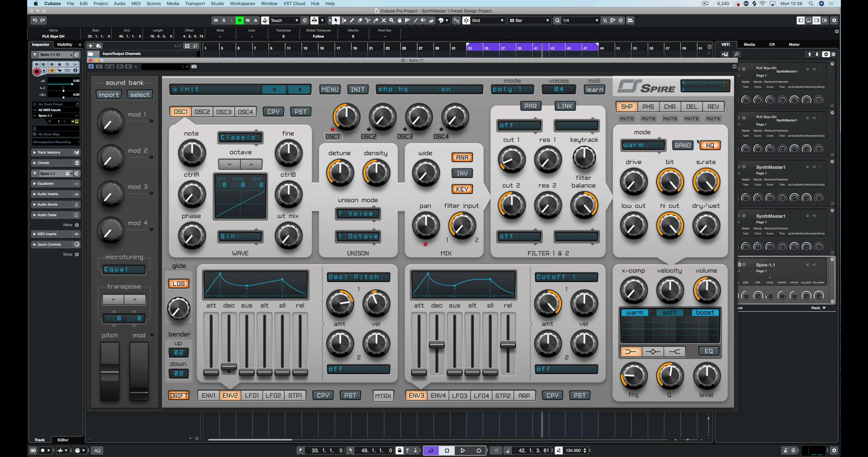
Show the reverb settings, set filter 1 to perfecto, lower cut 1 to near its minimum, and start playback.
{"action": "left_click", "coordinate": [712, 109]}
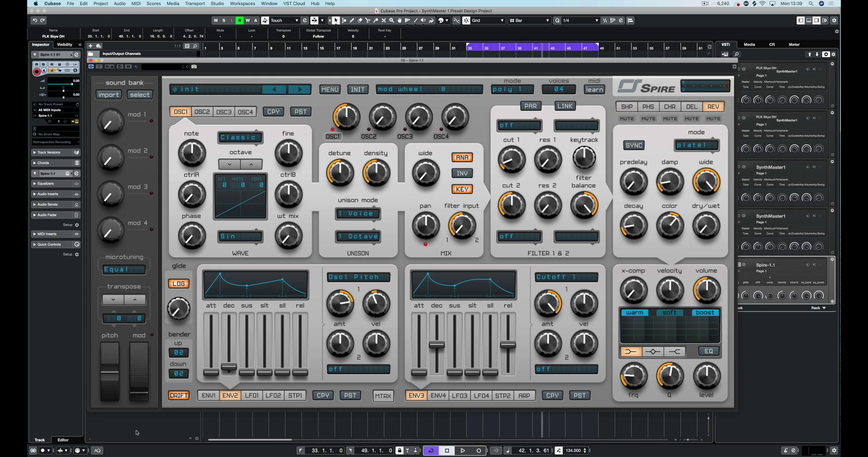
{"action": "left_click", "coordinate": [519, 126]}
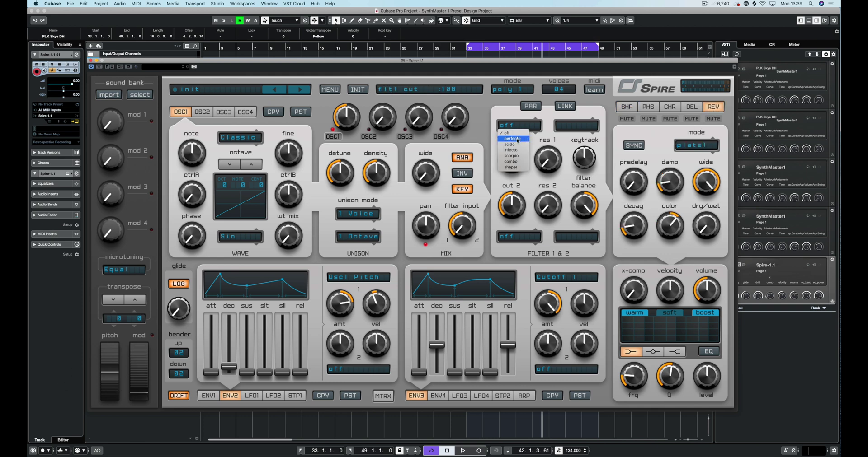
{"action": "left_click", "coordinate": [518, 139]}
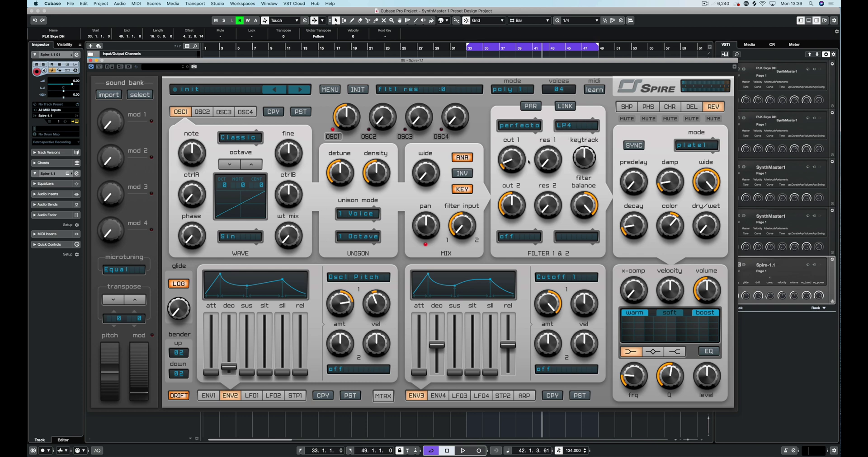
{"action": "left_click_drag", "start_coordinate": [515, 166], "coordinate": [513, 168]}
{"action": "key", "text": "space"}
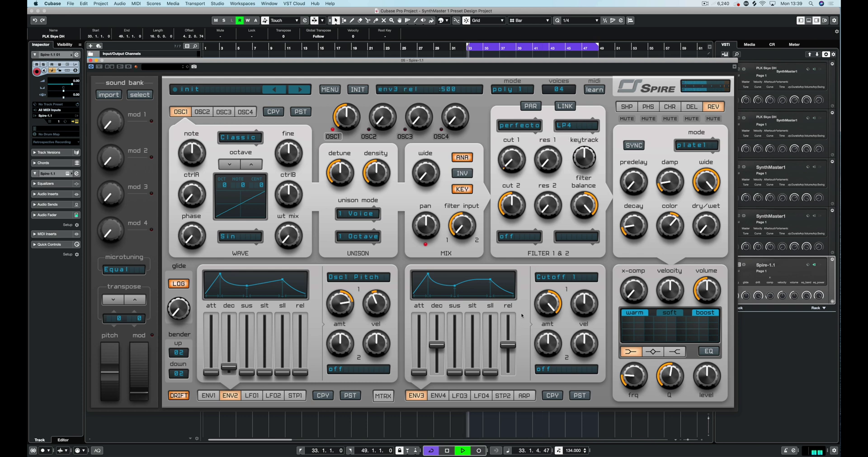
Reshape envelope 3 during playback with slightly more decay and nearly no sustain, trying out its first Cutoff 1 amount.
{"action": "left_click_drag", "start_coordinate": [437, 346], "coordinate": [439, 345]}
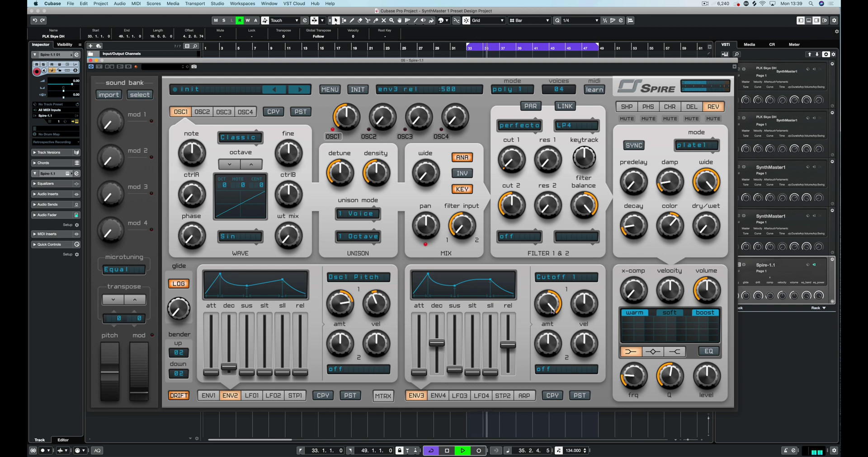
{"action": "left_click_drag", "start_coordinate": [552, 311], "coordinate": [558, 297]}
{"action": "key", "text": "space"}
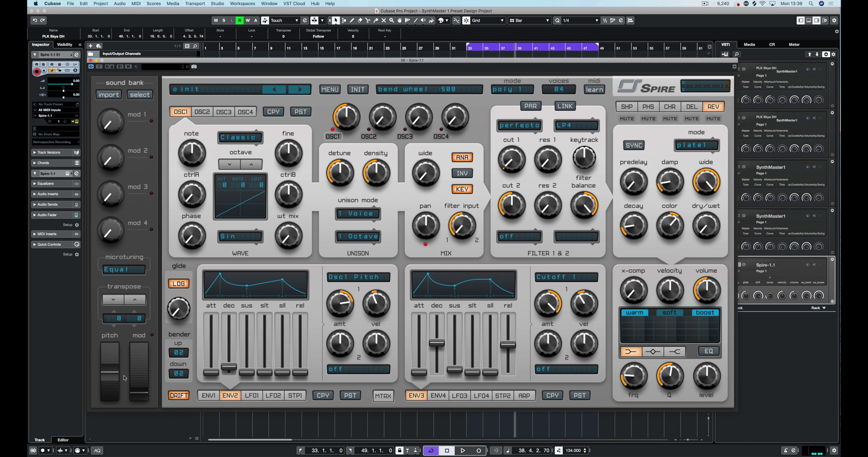
Assign ModWheel as slot 1's first source in the modulation matrix, lengthen the reverb decay and set its wet level to 229 around playback.
{"action": "left_click", "coordinate": [383, 397]}
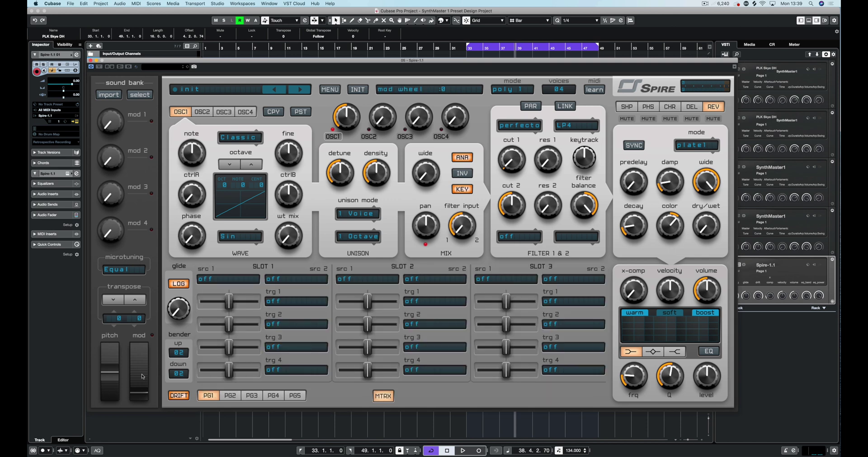
{"action": "left_click_drag", "start_coordinate": [136, 378], "coordinate": [246, 282]}
{"action": "left_click_drag", "start_coordinate": [709, 231], "coordinate": [708, 223]}
{"action": "key", "text": "space"}
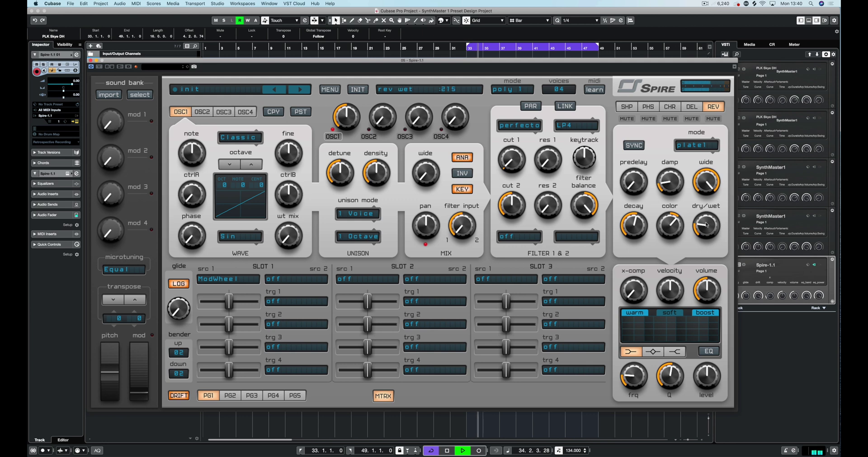
{"action": "scroll", "coordinate": [707, 225], "scroll_direction": "up", "scroll_amount": 3}
{"action": "key", "text": "space"}
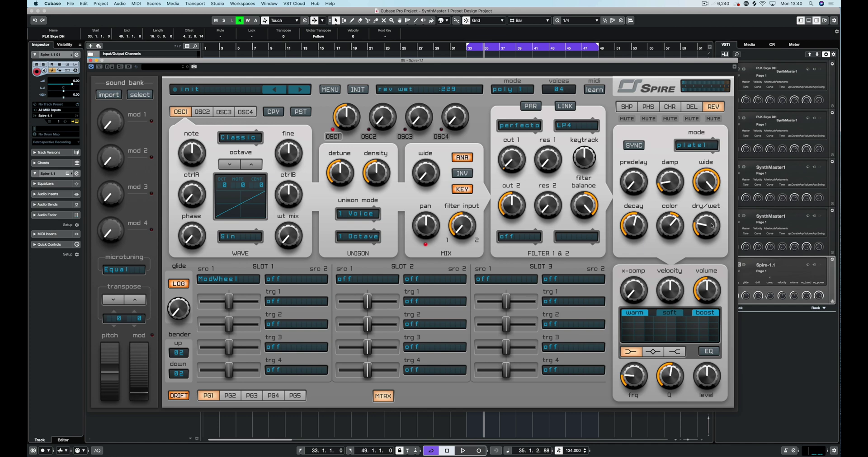
Assign Rev DryWet as slot 1's first target with a small positive amount and audition it with the mod wheel.
{"action": "left_click_drag", "start_coordinate": [712, 226], "coordinate": [302, 306]}
{"action": "left_click_drag", "start_coordinate": [231, 303], "coordinate": [235, 303]}
{"action": "key", "text": "space"}
{"action": "left_click_drag", "start_coordinate": [146, 397], "coordinate": [147, 365]}
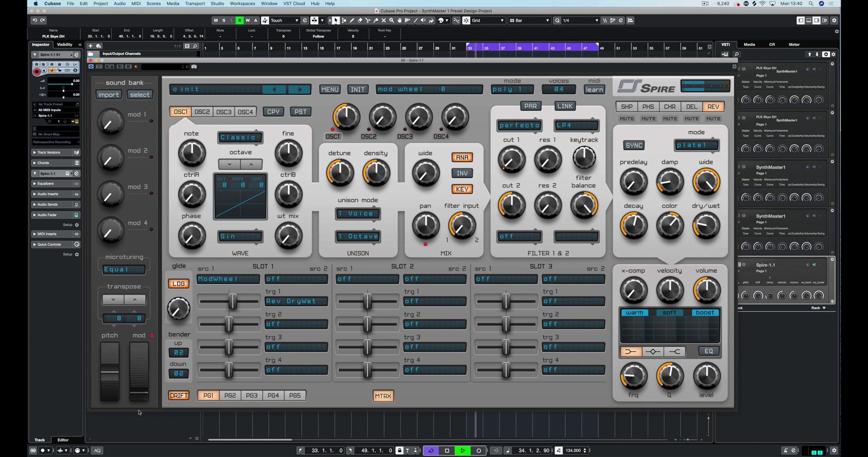
{"action": "key", "text": "space"}
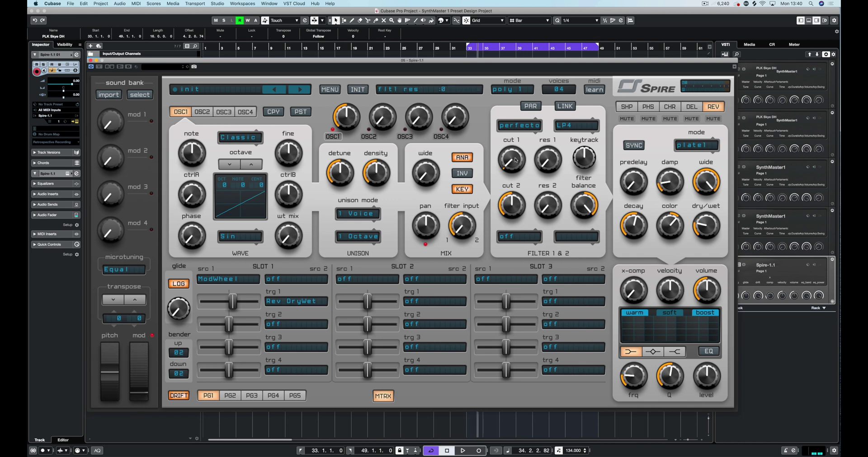
Assign Cutoff 1 as slot 1's second target at maximum amount and audition it with the mod wheel, returning the wheel to 0.
{"action": "left_click_drag", "start_coordinate": [510, 164], "coordinate": [284, 325]}
{"action": "left_click_drag", "start_coordinate": [229, 325], "coordinate": [271, 365]}
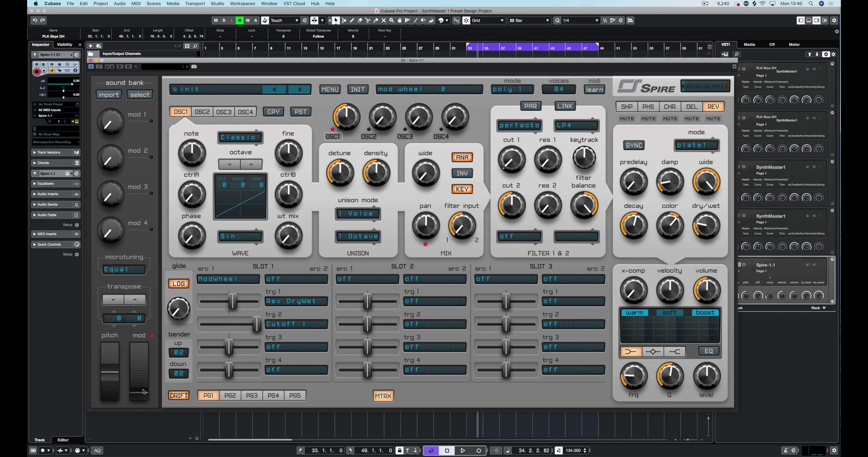
{"action": "key", "text": "space"}
{"action": "left_click_drag", "start_coordinate": [143, 391], "coordinate": [144, 412]}
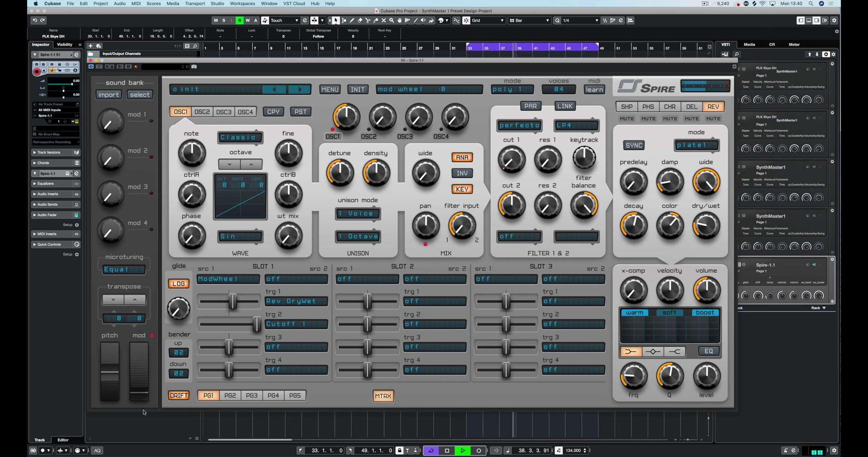
{"action": "key", "text": "space"}
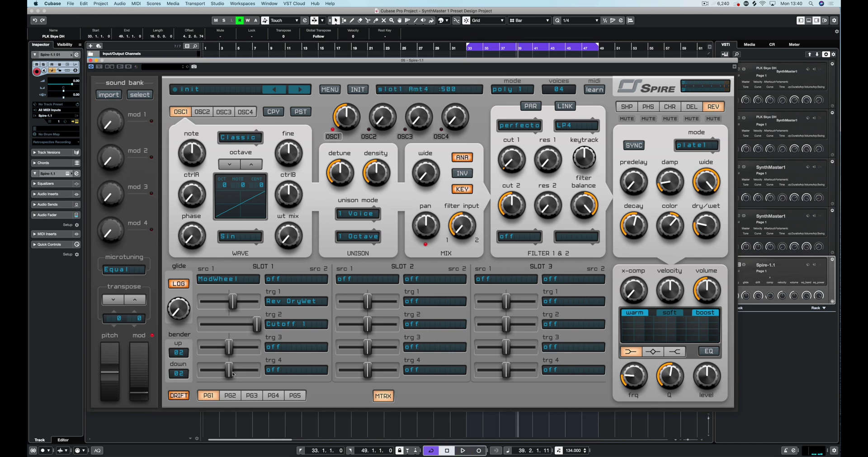
Assign Osc2 Amp as slot 1's third target with a positive amount, and give oscillator 2 5 unison voices and more width.
{"action": "left_click_drag", "start_coordinate": [383, 129], "coordinate": [297, 349]}
{"action": "left_click_drag", "start_coordinate": [228, 347], "coordinate": [245, 350]}
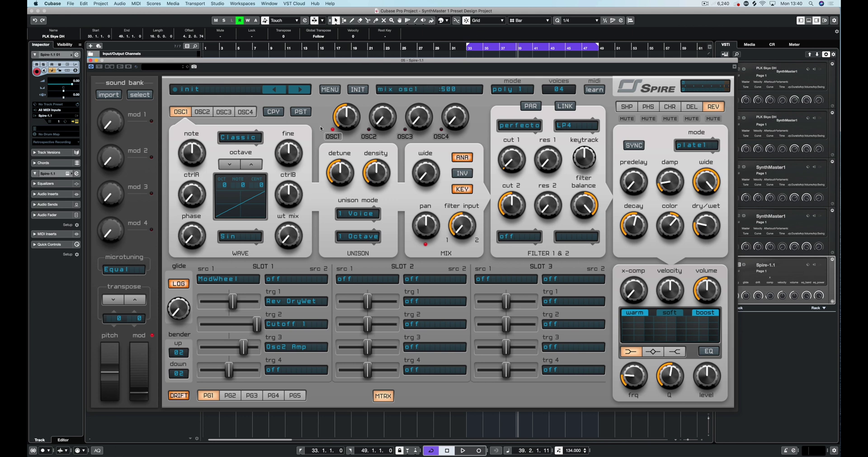
{"action": "left_click", "coordinate": [200, 111]}
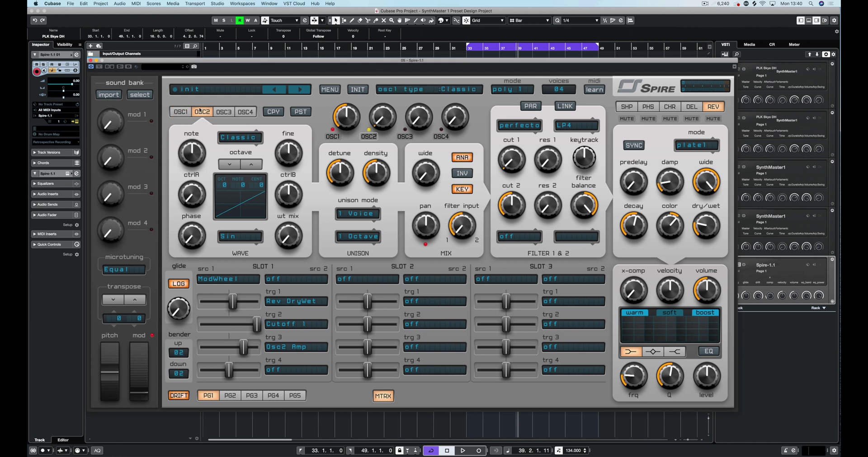
{"action": "left_click", "coordinate": [357, 214]}
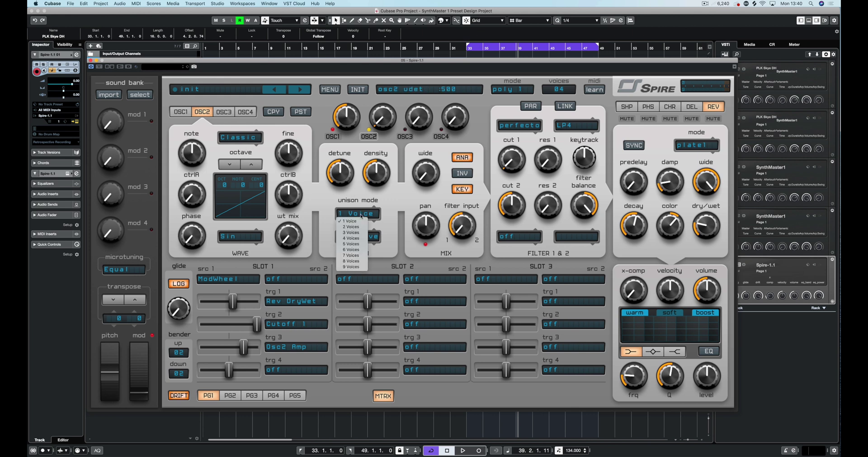
{"action": "left_click", "coordinate": [357, 245]}
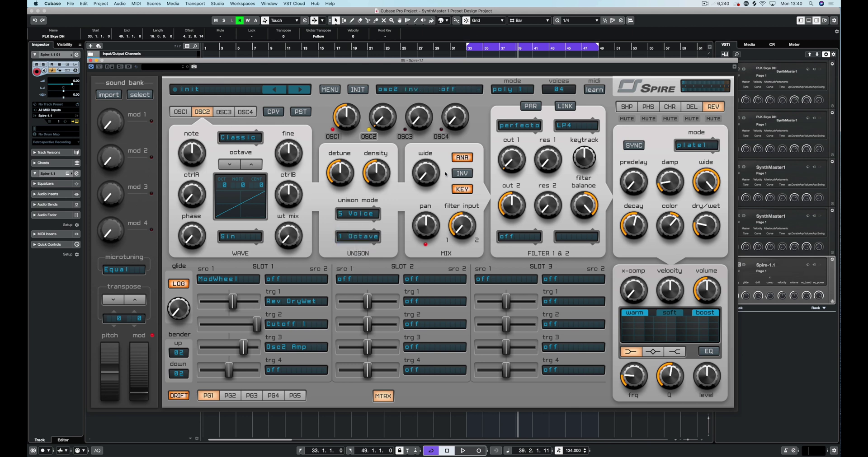
{"action": "left_click_drag", "start_coordinate": [430, 175], "coordinate": [430, 127]}
Audition the mod wheel through its full range during playback, raising the Osc2 Amp amount, and return the wheel to 0.
{"action": "key", "text": "space"}
{"action": "left_click_drag", "start_coordinate": [138, 365], "coordinate": [149, 335]}
{"action": "left_click_drag", "start_coordinate": [243, 348], "coordinate": [255, 350]}
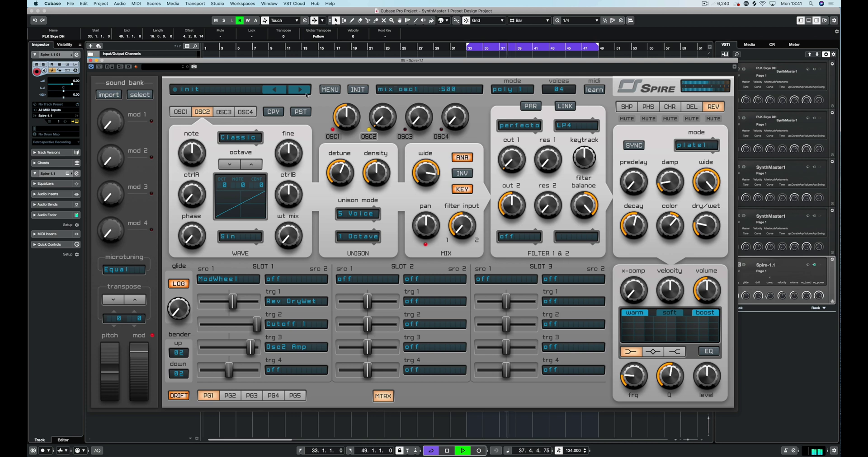
{"action": "left_click_drag", "start_coordinate": [139, 350], "coordinate": [138, 412]}
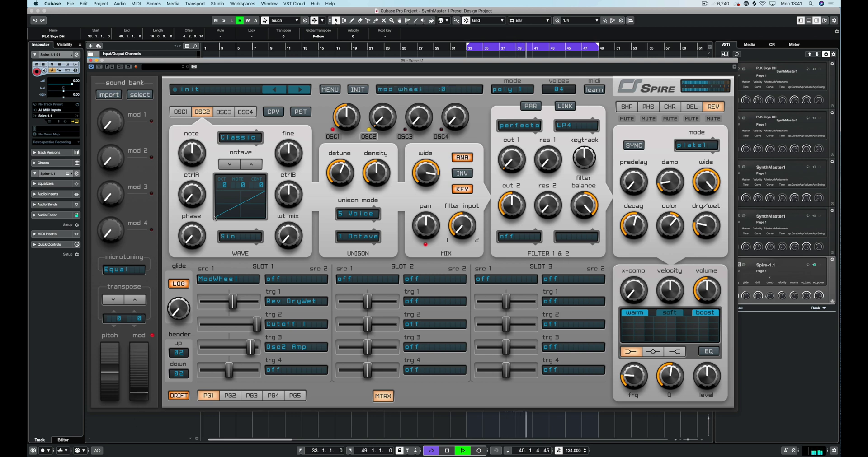
Raise oscillator 2 by one octave and audition the mod wheel up to maximum during playback.
{"action": "left_click", "coordinate": [181, 112]}
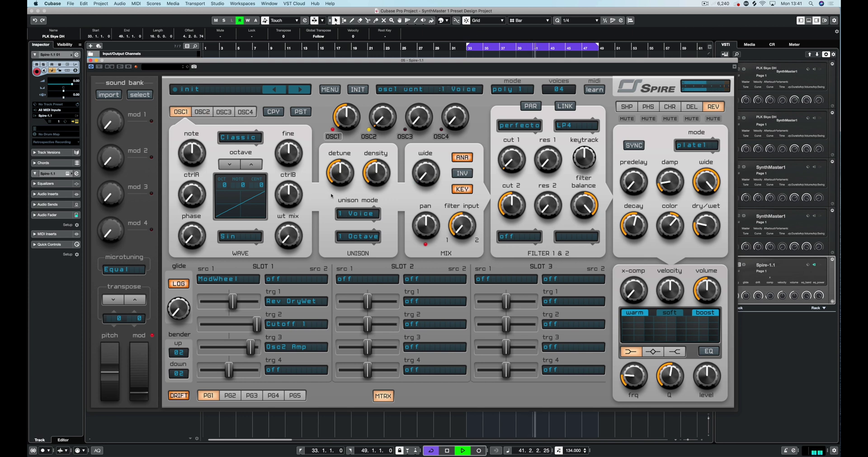
{"action": "left_click", "coordinate": [202, 113]}
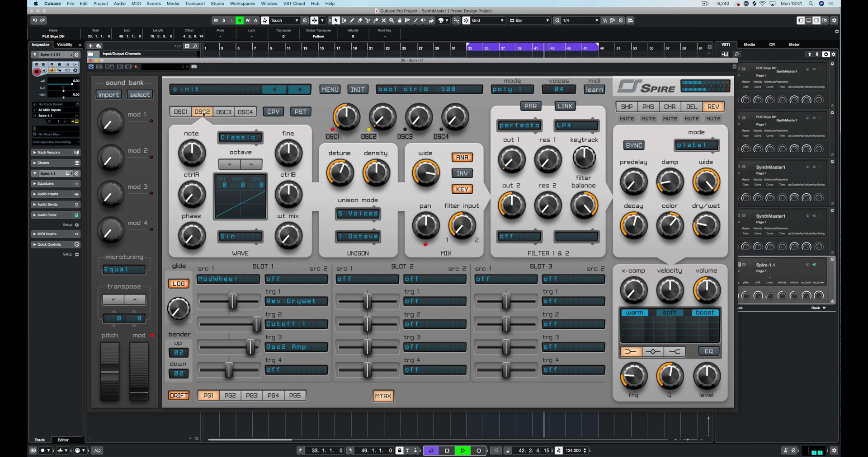
{"action": "key", "text": "space"}
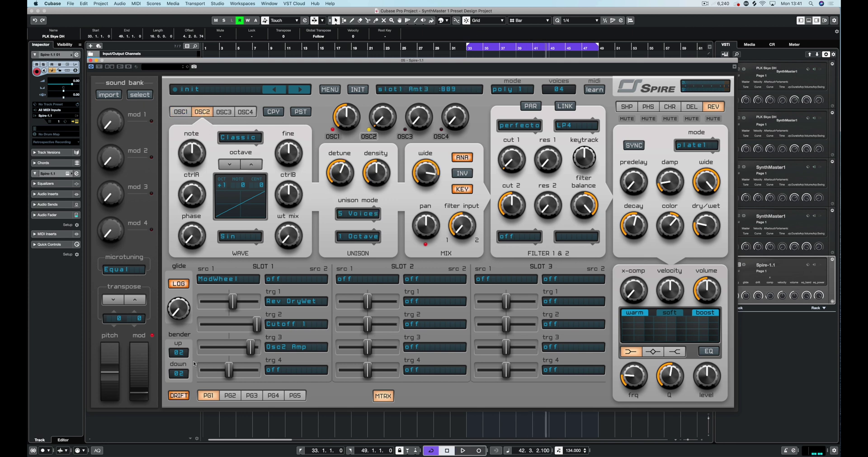
{"action": "key", "text": "space"}
{"action": "left_click_drag", "start_coordinate": [133, 367], "coordinate": [150, 319]}
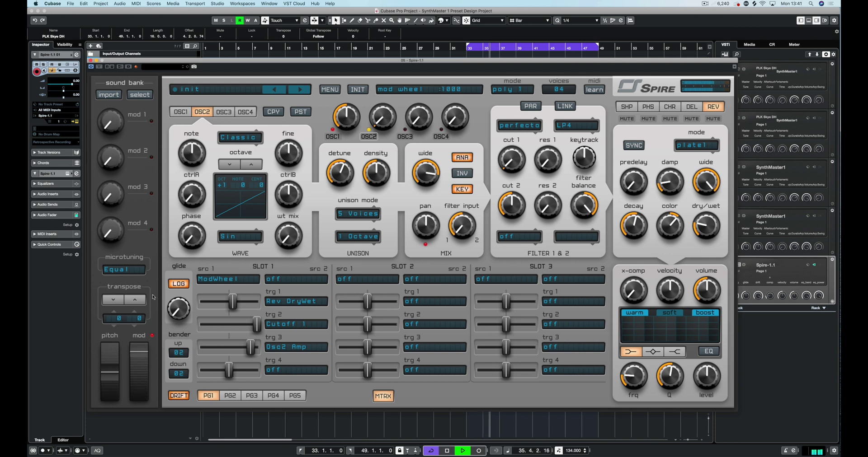
{"action": "key", "text": "space"}
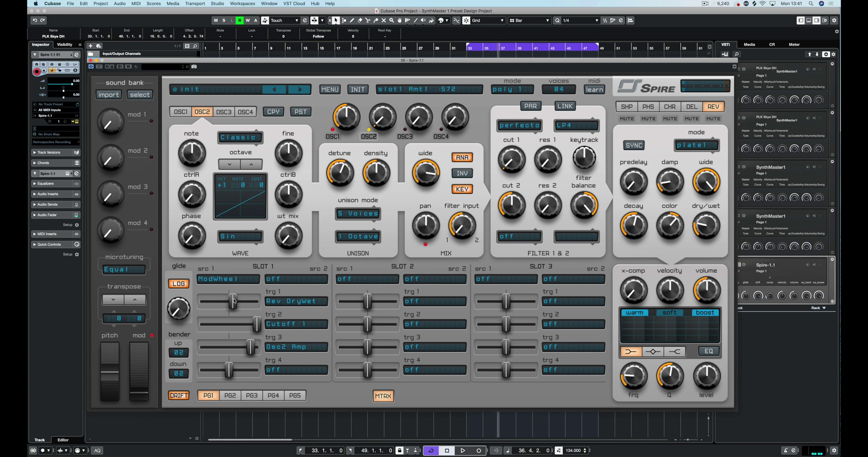
Raise slot 1's Rev DryWet amount to 794 while auditioning the mod wheel during playback.
{"action": "left_click_drag", "start_coordinate": [234, 302], "coordinate": [240, 302]}
{"action": "key", "text": "space"}
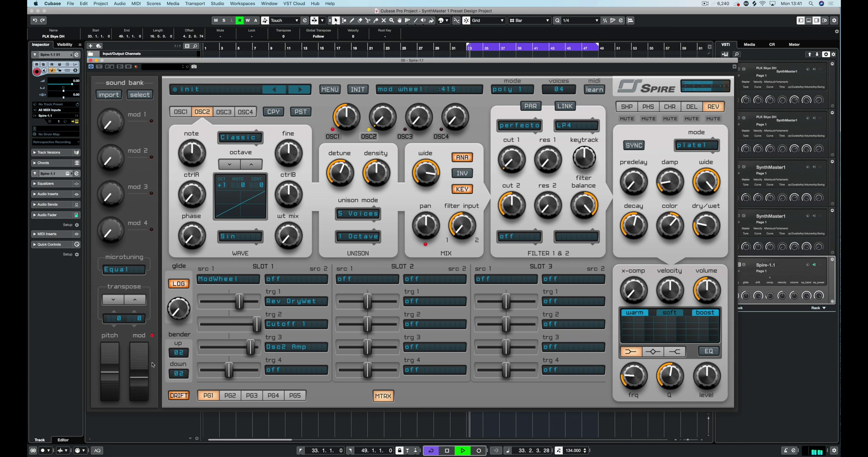
{"action": "left_click_drag", "start_coordinate": [239, 301], "coordinate": [244, 302]}
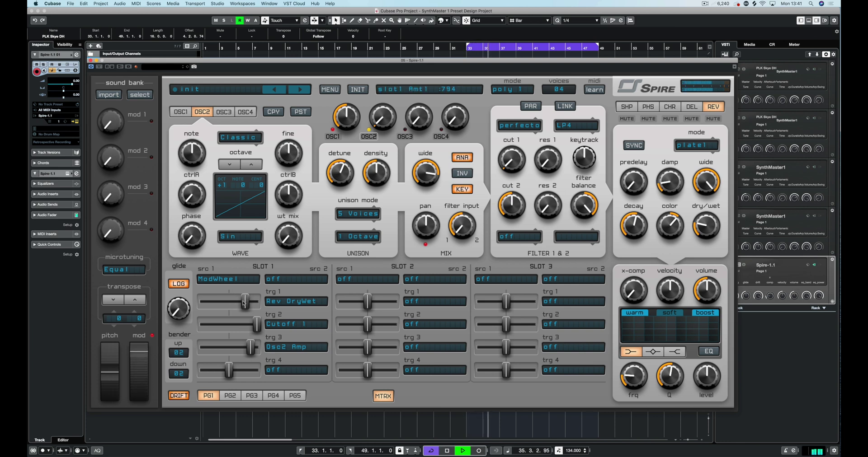
Raise X-Comp, set velocity to 397, and enable the EQ with a slight low-band cut and a high-band boost.
{"action": "left_click_drag", "start_coordinate": [636, 291], "coordinate": [663, 348]}
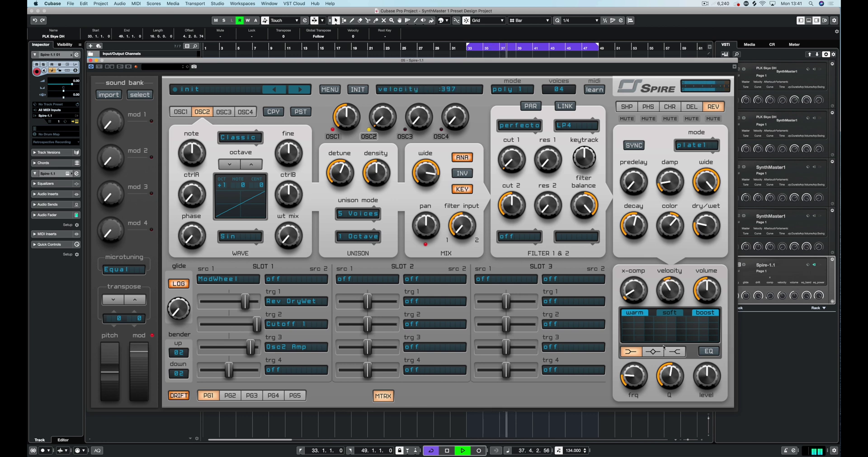
{"action": "left_click", "coordinate": [708, 351]}
{"action": "left_click_drag", "start_coordinate": [704, 370], "coordinate": [704, 372]}
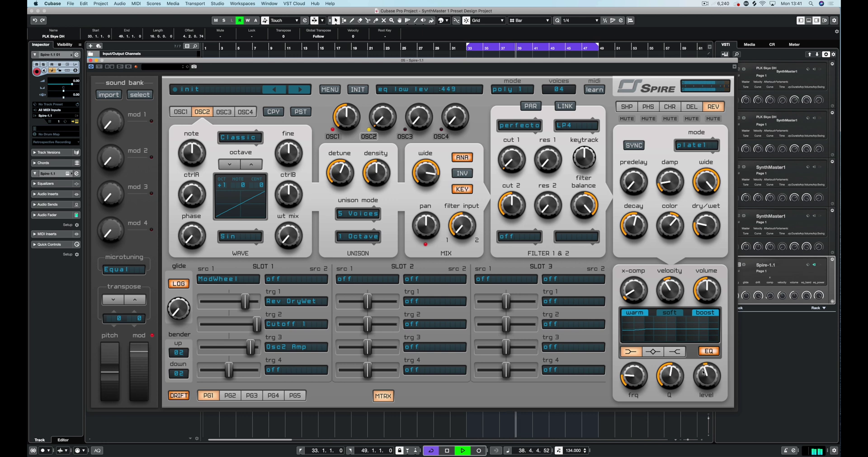
{"action": "left_click", "coordinate": [673, 355]}
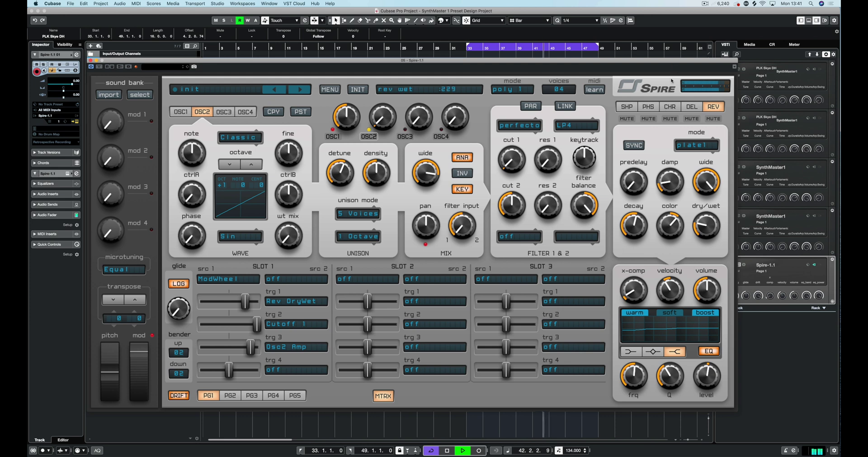
Adjust the left delay time in the delay effect and audition the sound with the mod wheel.
{"action": "left_click", "coordinate": [691, 107]}
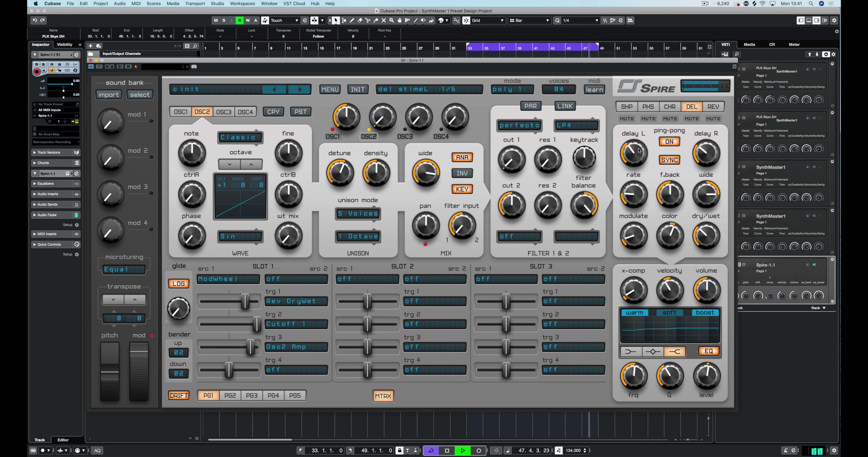
{"action": "mouse_move", "coordinate": [639, 151]}
{"action": "left_mouse_down"}
{"action": "mouse_move", "coordinate": [638, 134]}
{"action": "mouse_move", "coordinate": [632, 166]}
{"action": "mouse_move", "coordinate": [635, 148]}
{"action": "left_mouse_up"}
{"action": "key", "text": "space"}
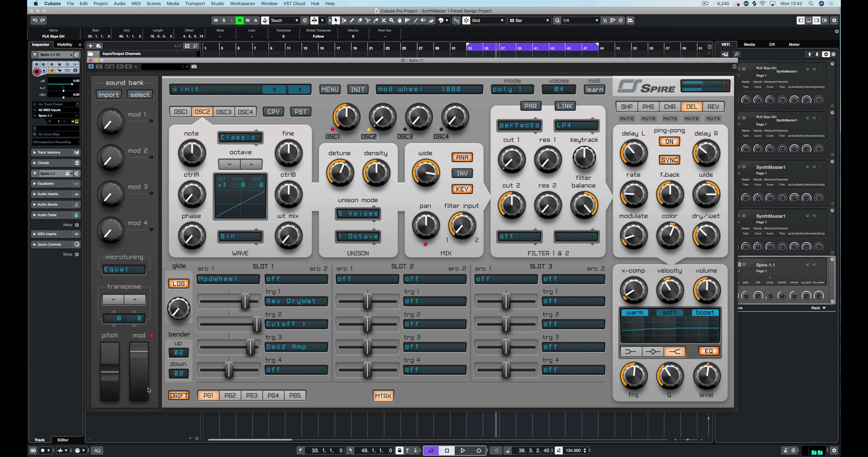
{"action": "key", "text": "space"}
{"action": "mouse_move", "coordinate": [677, 211]}
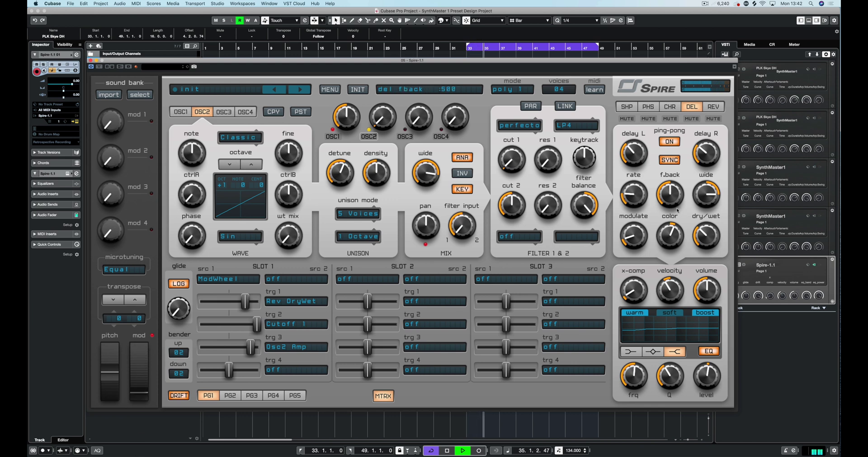
{"action": "key", "text": "space"}
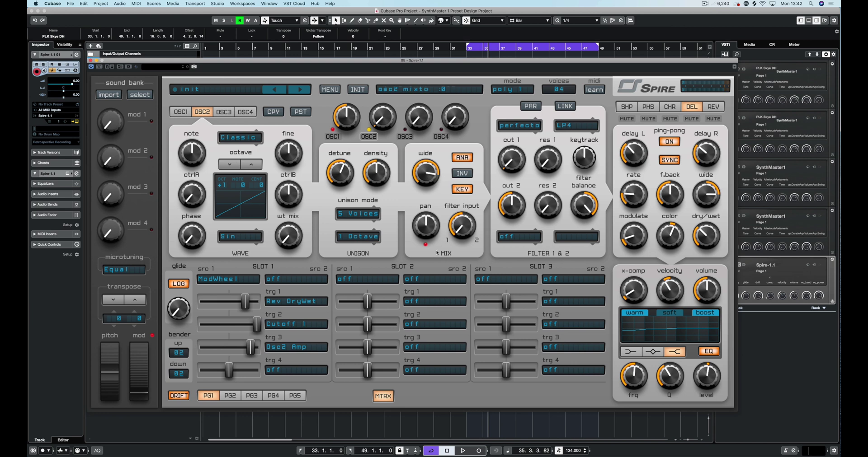
Set filter 2's type to combo with the Stereo + mode.
{"action": "left_click", "coordinate": [517, 236]}
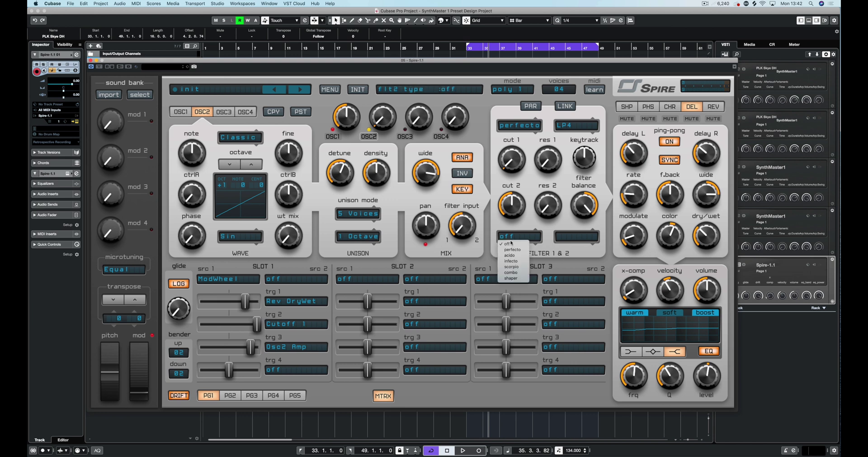
{"action": "left_click", "coordinate": [524, 273]}
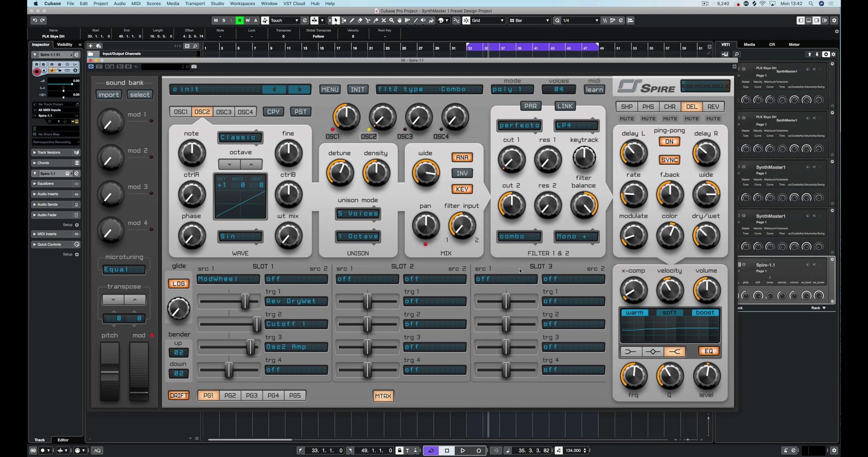
{"action": "left_click", "coordinate": [584, 238]}
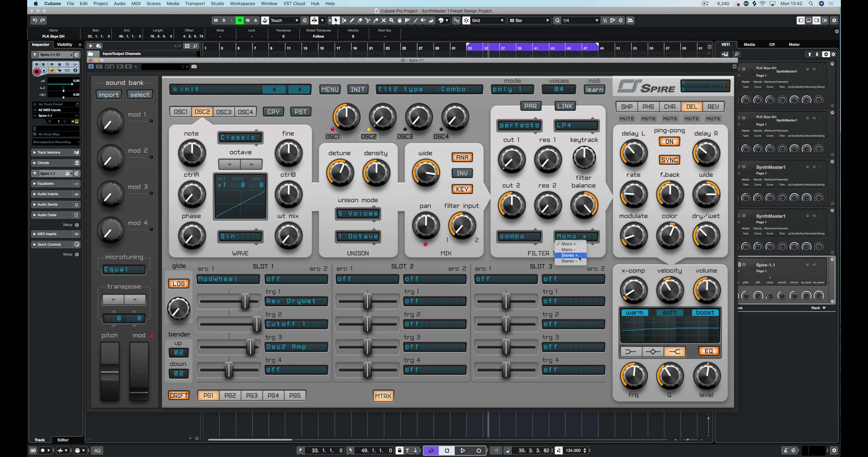
{"action": "left_click", "coordinate": [580, 256]}
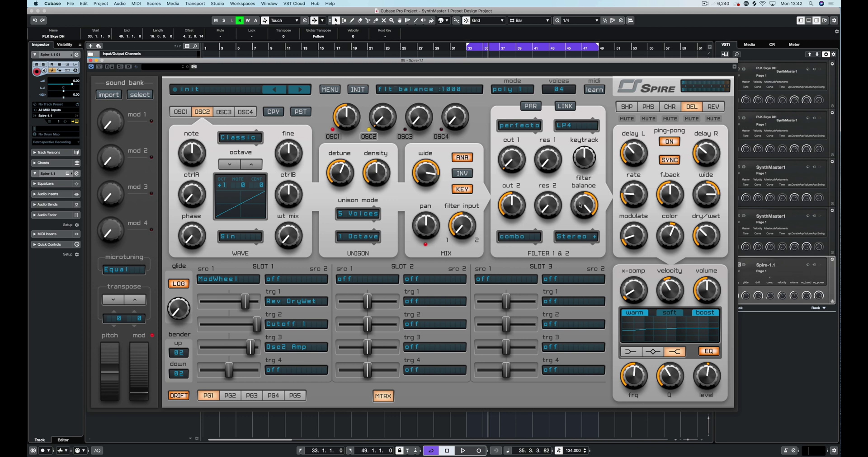
Centre the filter balance and set oscillator 1's filter input to about 509 so it feeds both filters.
{"action": "left_click_drag", "start_coordinate": [581, 205], "coordinate": [580, 231]}
{"action": "left_click_drag", "start_coordinate": [461, 225], "coordinate": [354, 227]}
{"action": "left_click", "coordinate": [186, 113]}
{"action": "left_click_drag", "start_coordinate": [461, 226], "coordinate": [460, 197]}
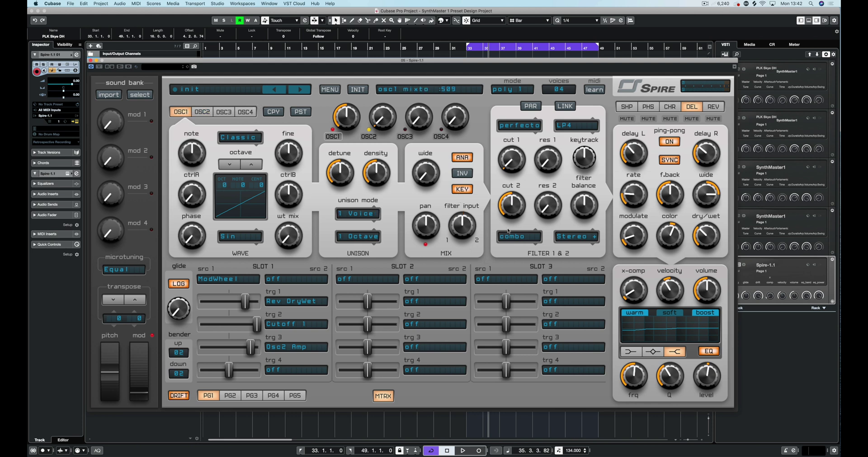
Adjust filter 2's cutoff and resonance during playback, then audition the mod wheel and return it to 0.
{"action": "key", "text": "space"}
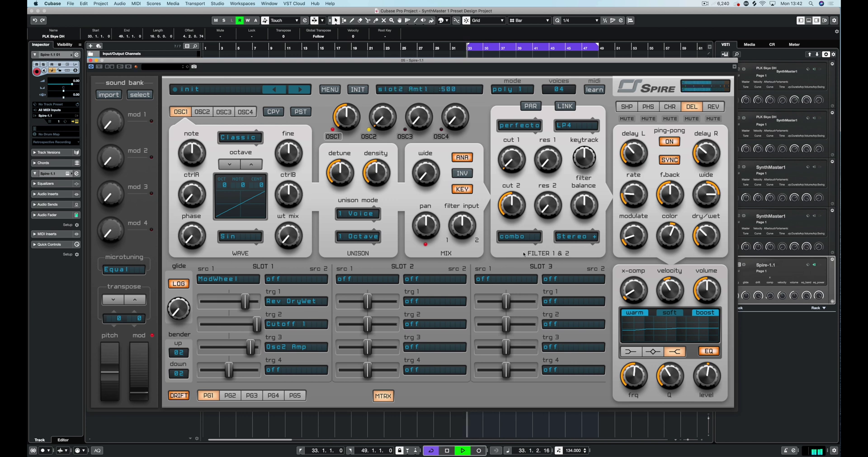
{"action": "mouse_move", "coordinate": [512, 211]}
{"action": "left_mouse_down"}
{"action": "mouse_move", "coordinate": [513, 196]}
{"action": "mouse_move", "coordinate": [518, 210]}
{"action": "left_mouse_up"}
{"action": "key", "text": "space"}
{"action": "left_click", "coordinate": [138, 391]}
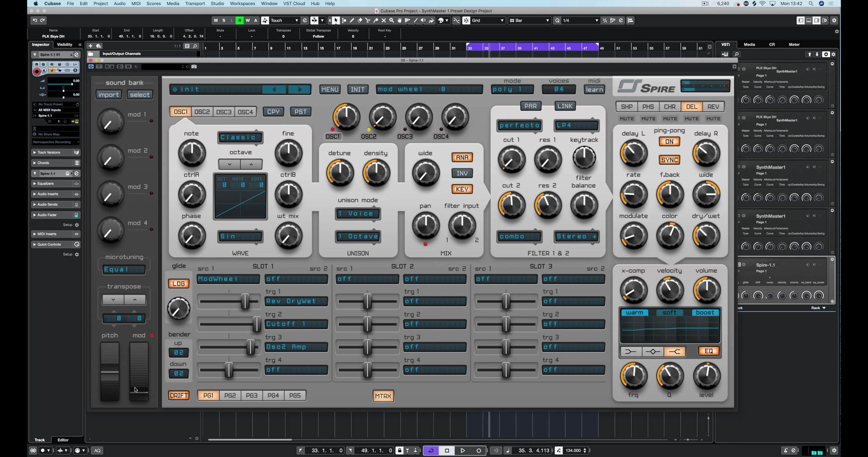
{"action": "key", "text": "space"}
{"action": "mouse_move", "coordinate": [139, 392]}
{"action": "left_mouse_down"}
{"action": "mouse_move", "coordinate": [145, 348]}
{"action": "mouse_move", "coordinate": [145, 395]}
{"action": "left_mouse_up"}
{"action": "key", "text": "space"}
Assign oscillator 1's filter input as slot 1's fourth target at full negative amount and audition it with the mod wheel.
{"action": "left_click_drag", "start_coordinate": [458, 226], "coordinate": [288, 371]}
{"action": "left_click_drag", "start_coordinate": [229, 371], "coordinate": [201, 371]}
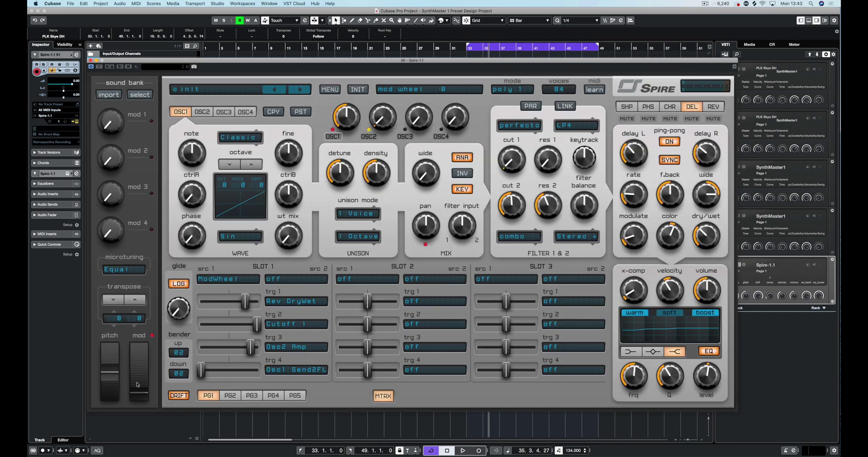
{"action": "mouse_move", "coordinate": [467, 228]}
{"action": "left_click_drag", "start_coordinate": [137, 384], "coordinate": [129, 455]}
{"action": "key", "text": "space"}
{"action": "key", "text": "space"}
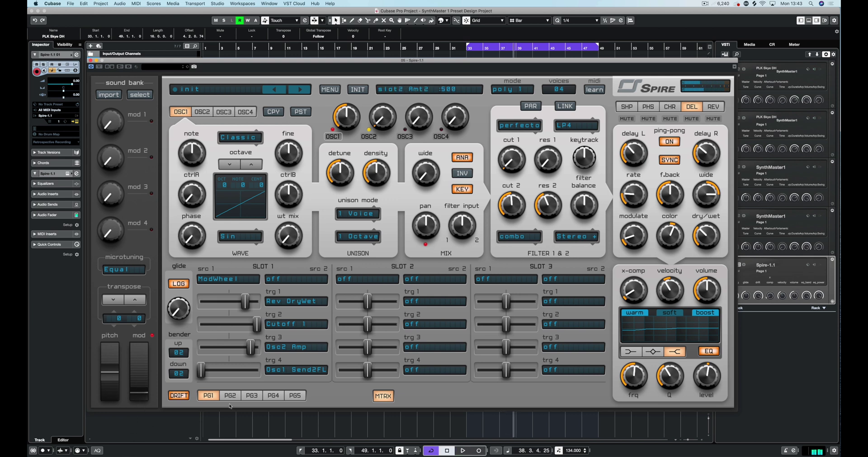
Set slot 2's source to ModWheel, reduce oscillator 2's width, and assign Osc2 Wide as its first target at maximum amount.
{"action": "mouse_move", "coordinate": [414, 176]}
{"action": "mouse_move", "coordinate": [458, 229]}
{"action": "left_click", "coordinate": [384, 282]}
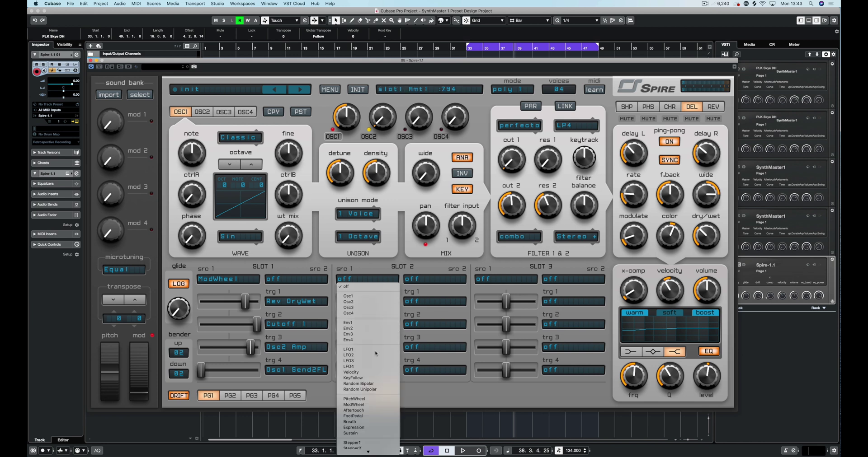
{"action": "left_click", "coordinate": [360, 405]}
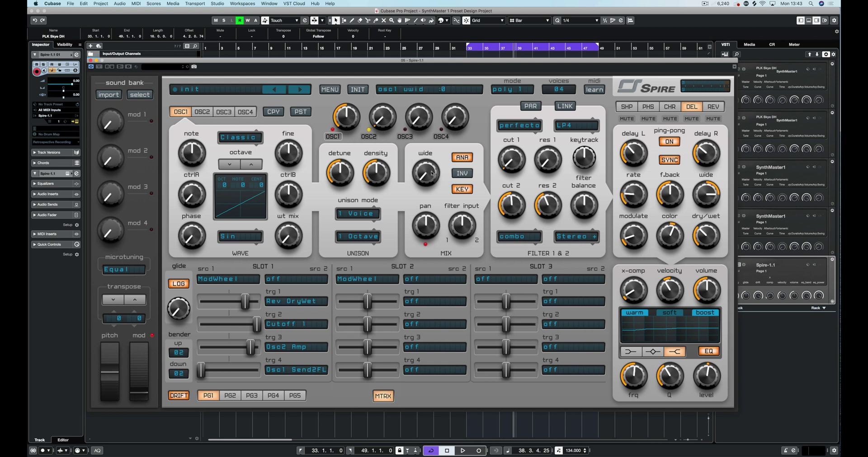
{"action": "left_click", "coordinate": [369, 137]}
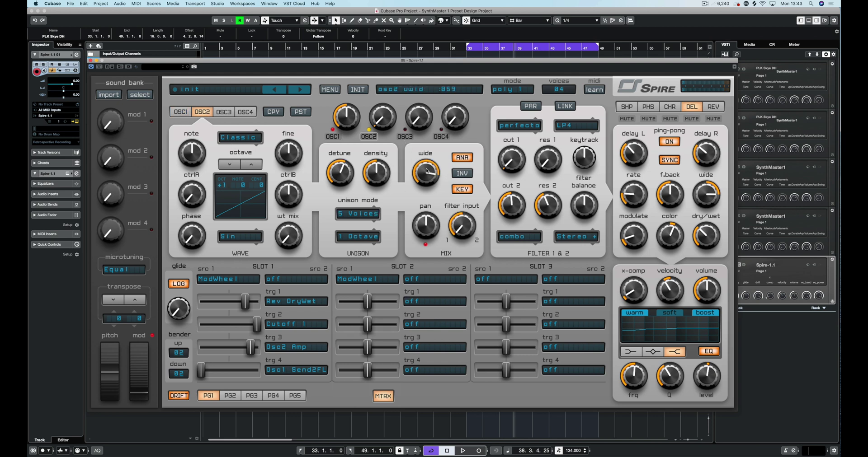
{"action": "left_click_drag", "start_coordinate": [428, 170], "coordinate": [423, 211]}
{"action": "left_click_drag", "start_coordinate": [432, 301], "coordinate": [425, 172]}
{"action": "left_click_drag", "start_coordinate": [367, 301], "coordinate": [398, 303]}
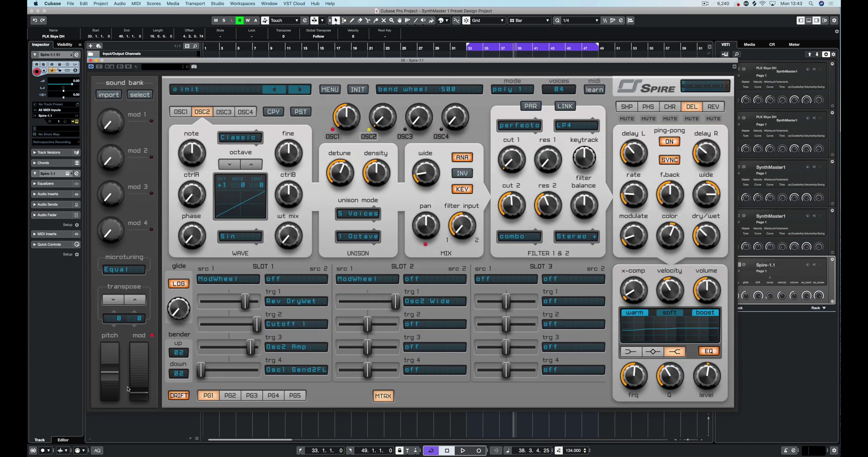
Audition the Osc2 Wide modulation with the mod wheel during playback and return the wheel to 0.
{"action": "key", "text": "space"}
{"action": "mouse_move", "coordinate": [139, 391]}
{"action": "left_mouse_down"}
{"action": "mouse_move", "coordinate": [144, 342]}
{"action": "mouse_move", "coordinate": [141, 401]}
{"action": "left_mouse_up"}
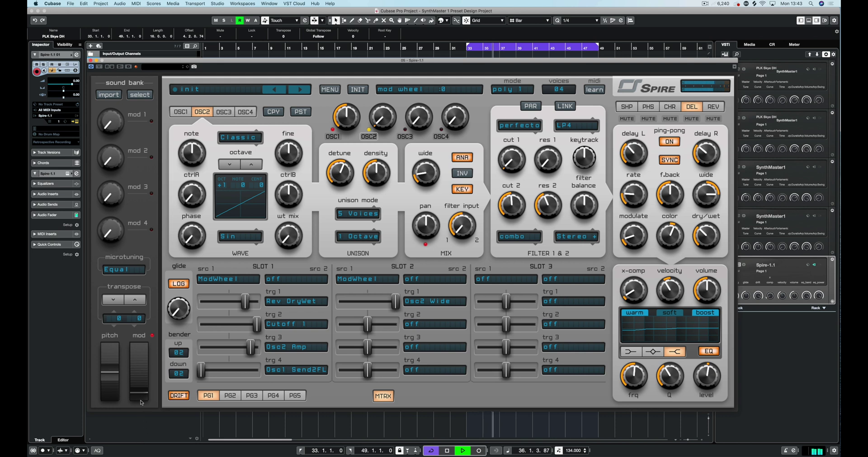
{"action": "key", "text": "space"}
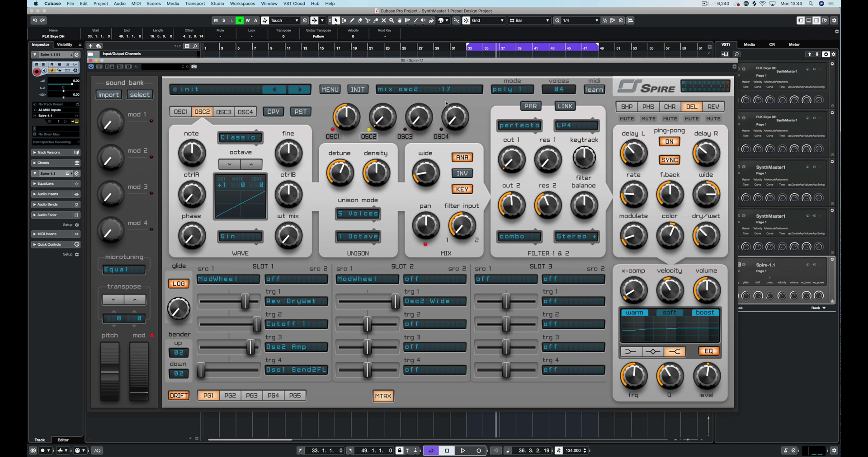
Assign Shp DryWet as slot 2's second target with a small positive amount and audition it with the mod wheel.
{"action": "left_click", "coordinate": [669, 109]}
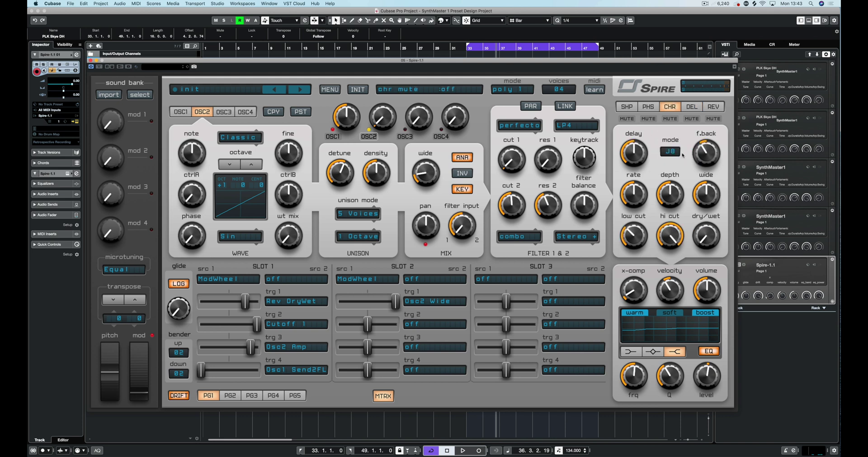
{"action": "left_click", "coordinate": [632, 109]}
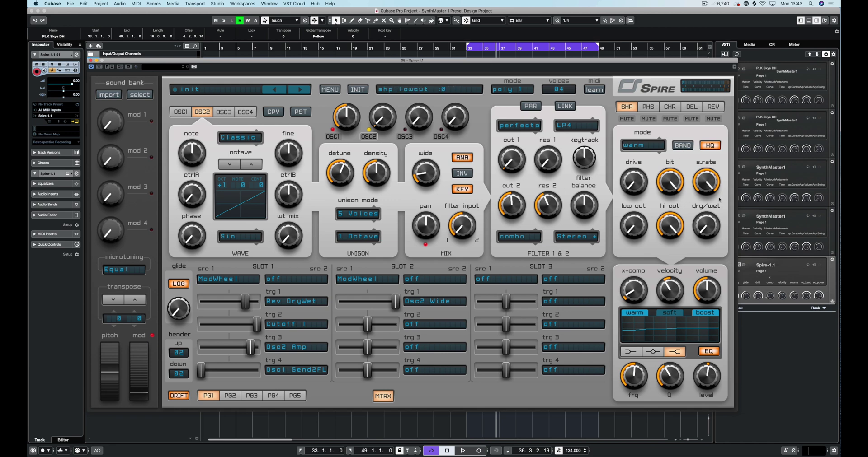
{"action": "left_click_drag", "start_coordinate": [434, 324], "coordinate": [705, 226]}
{"action": "left_click_drag", "start_coordinate": [368, 324], "coordinate": [380, 325]}
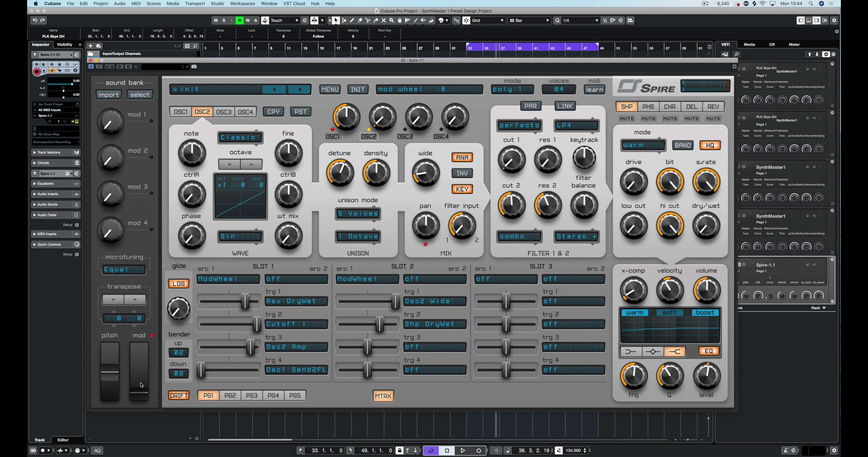
{"action": "key", "text": "space"}
{"action": "mouse_move", "coordinate": [139, 390]}
{"action": "left_mouse_down"}
{"action": "mouse_move", "coordinate": [144, 352]}
{"action": "mouse_move", "coordinate": [146, 392]}
{"action": "left_mouse_up"}
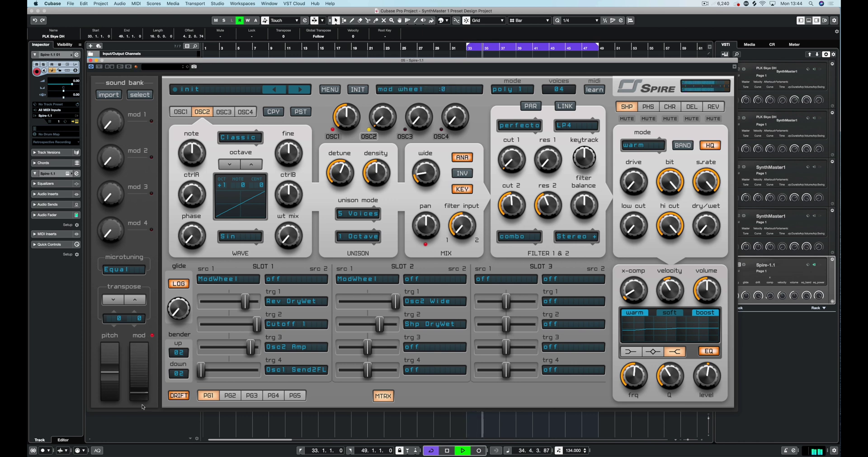
{"action": "key", "text": "space"}
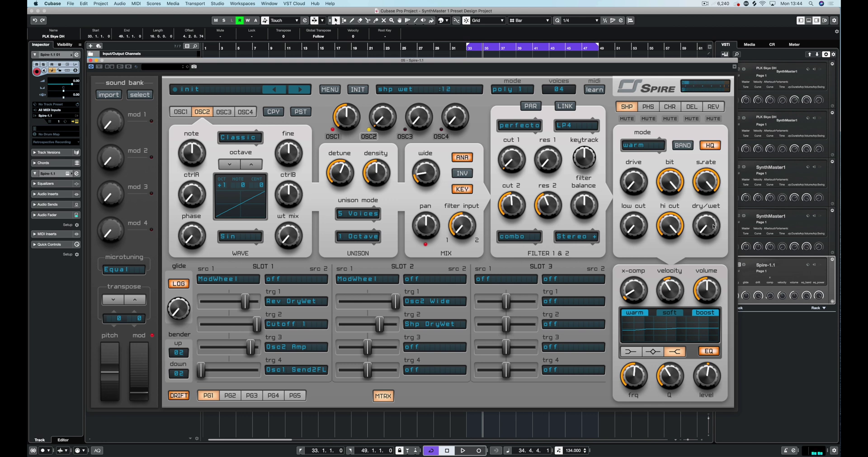
Increase the shaper's drive and raise the mod wheel to about 998 during playback.
{"action": "left_click_drag", "start_coordinate": [634, 181], "coordinate": [642, 146]}
{"action": "key", "text": "space"}
{"action": "left_click_drag", "start_coordinate": [144, 378], "coordinate": [159, 333]}
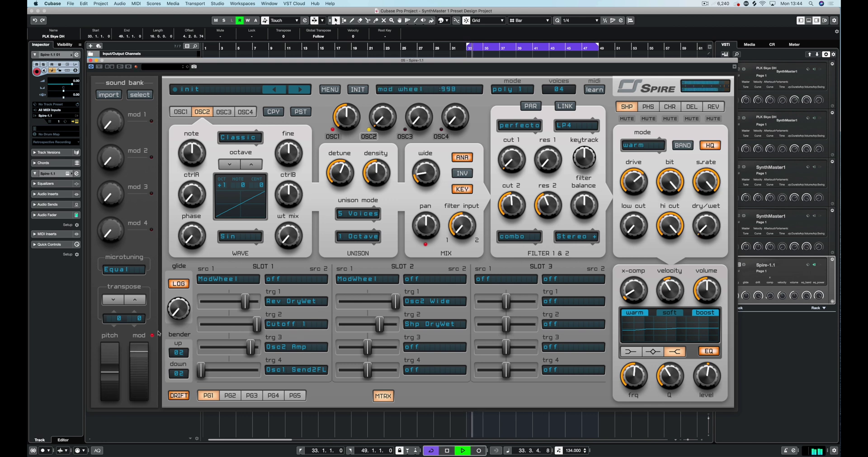
Compare the sound with the shaper muted and unmuted during playback, and adjust the shaper's low cut.
{"action": "left_click", "coordinate": [627, 119]}
{"action": "left_click", "coordinate": [627, 119]}
{"action": "mouse_move", "coordinate": [642, 230]}
{"action": "left_mouse_down"}
{"action": "mouse_move", "coordinate": [641, 207]}
{"action": "mouse_move", "coordinate": [637, 231]}
{"action": "left_mouse_up"}
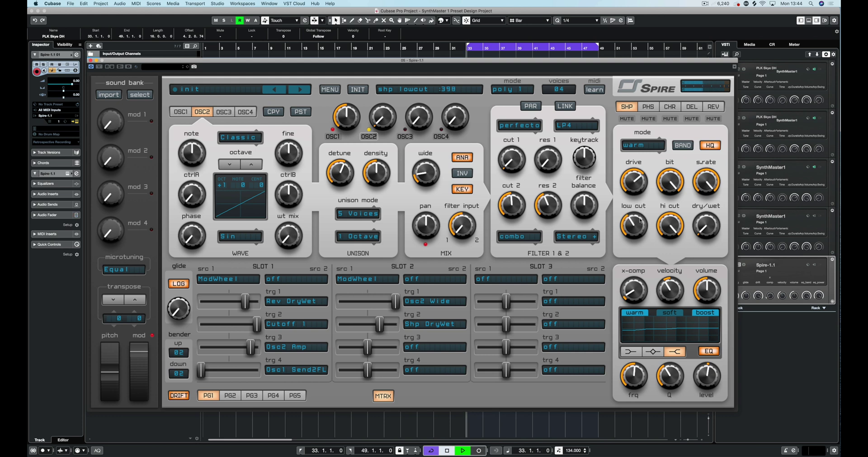
Stop playback, return the mod wheel to 0 and slightly reduce slot 2's Shp DryWet amount.
{"action": "key", "text": "space"}
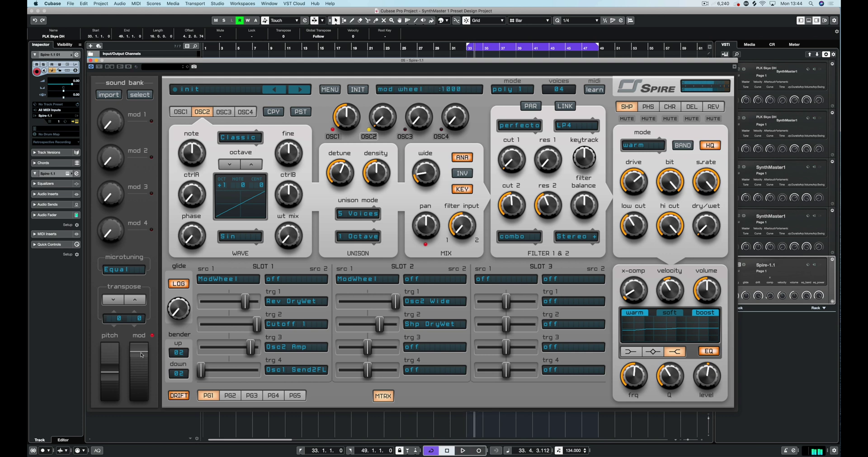
{"action": "left_click_drag", "start_coordinate": [141, 353], "coordinate": [137, 436]}
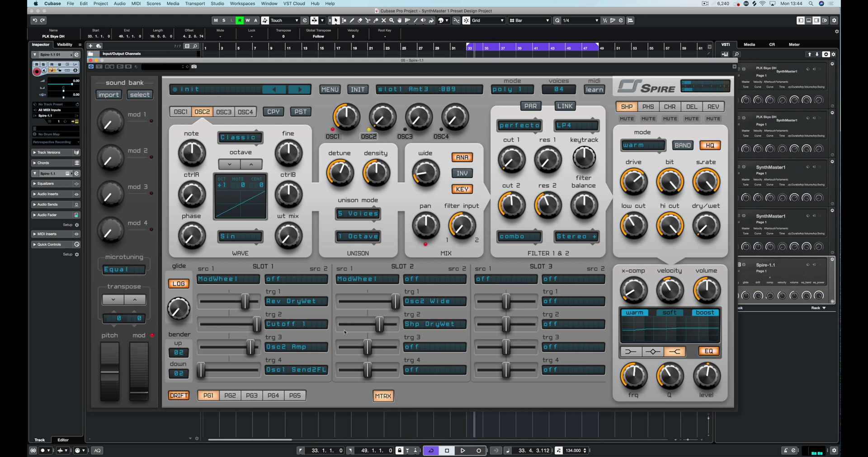
{"action": "left_click_drag", "start_coordinate": [381, 325], "coordinate": [374, 329]}
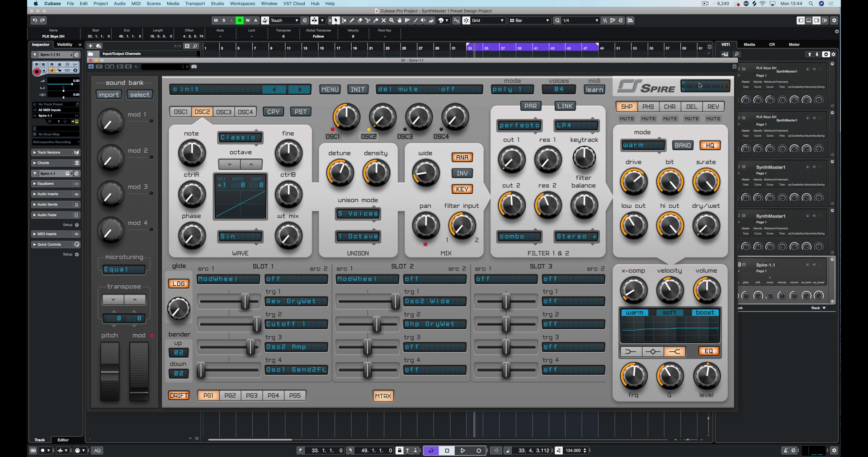
Show the delay settings and assign Del Color as slot 2's third target with a small positive amount.
{"action": "left_click", "coordinate": [692, 107]}
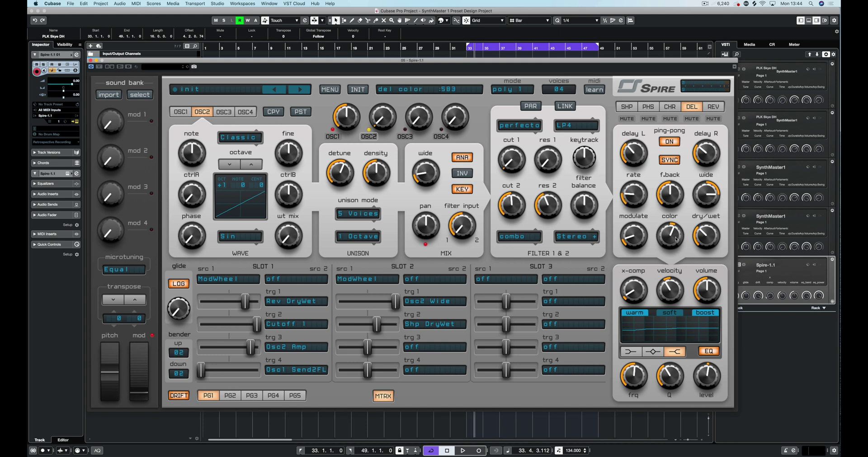
{"action": "left_click_drag", "start_coordinate": [651, 249], "coordinate": [385, 350]}
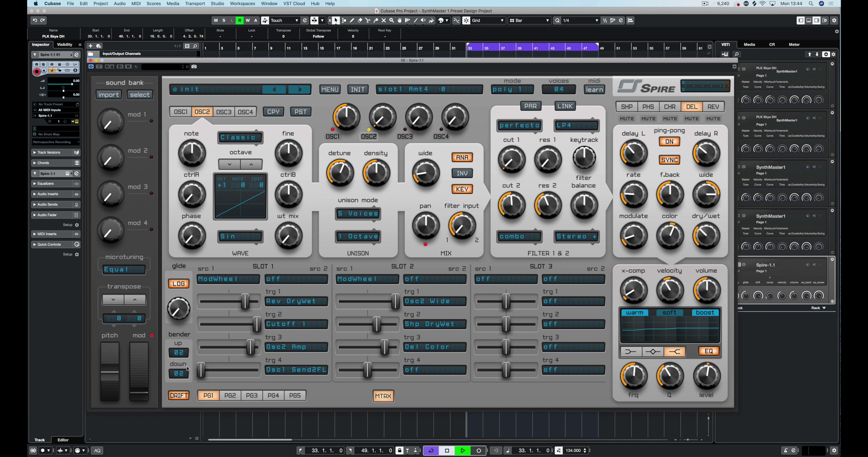
Leave the modulation matrix, show LFO3, assign Osc4 Pan as its first target with a positive amount, and start playback.
{"action": "left_click", "coordinate": [383, 396]}
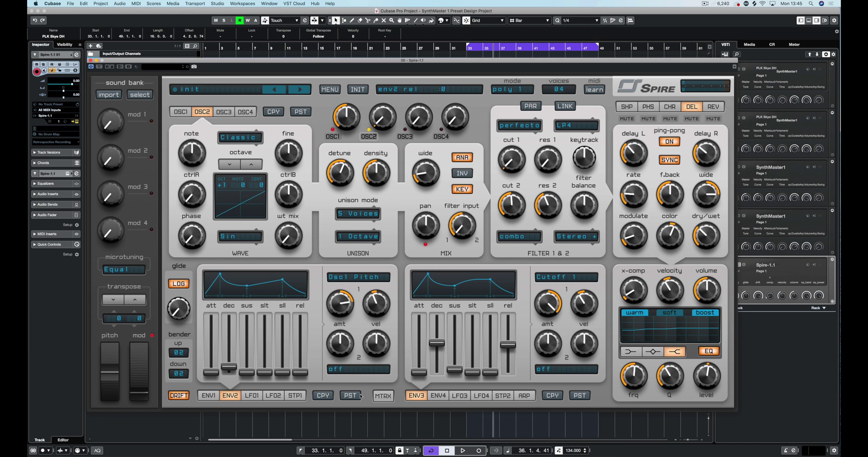
{"action": "left_click", "coordinate": [383, 397]}
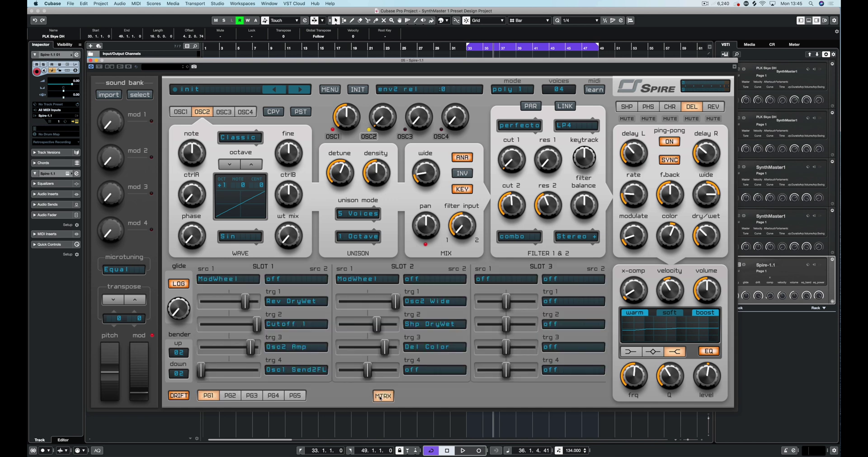
{"action": "left_click", "coordinate": [383, 398]}
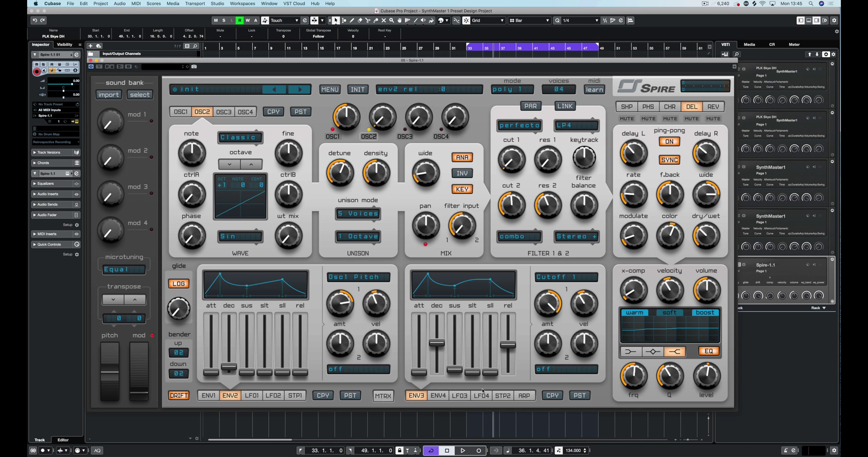
{"action": "left_click", "coordinate": [459, 396]}
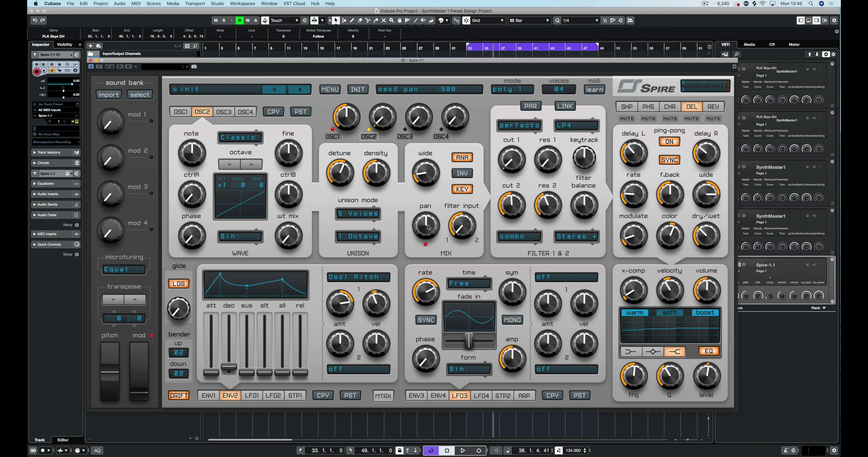
{"action": "left_click_drag", "start_coordinate": [425, 225], "coordinate": [563, 282]}
{"action": "left_click_drag", "start_coordinate": [551, 306], "coordinate": [551, 293]}
{"action": "key", "text": "space"}
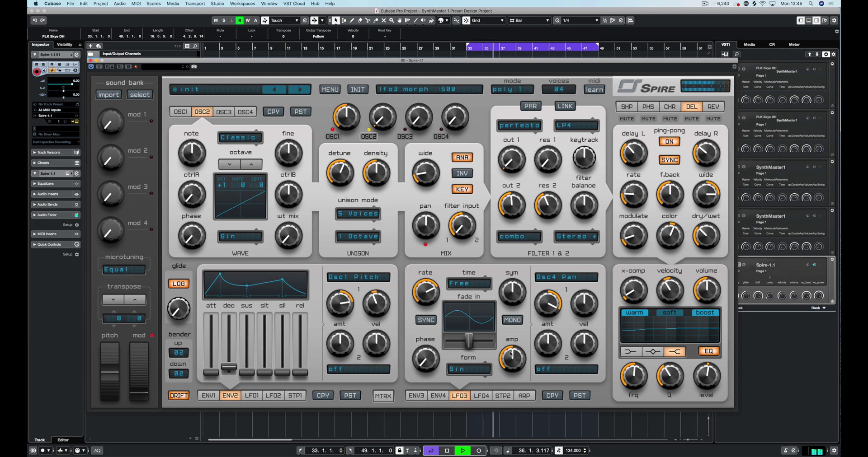
Raise LFO3's amp, phase and symmetry, shift its morph towards a squarer shape, and sync its rate at 3/16.
{"action": "left_click_drag", "start_coordinate": [511, 355], "coordinate": [511, 343]}
{"action": "left_click_drag", "start_coordinate": [426, 358], "coordinate": [433, 344]}
{"action": "left_click", "coordinate": [519, 290]}
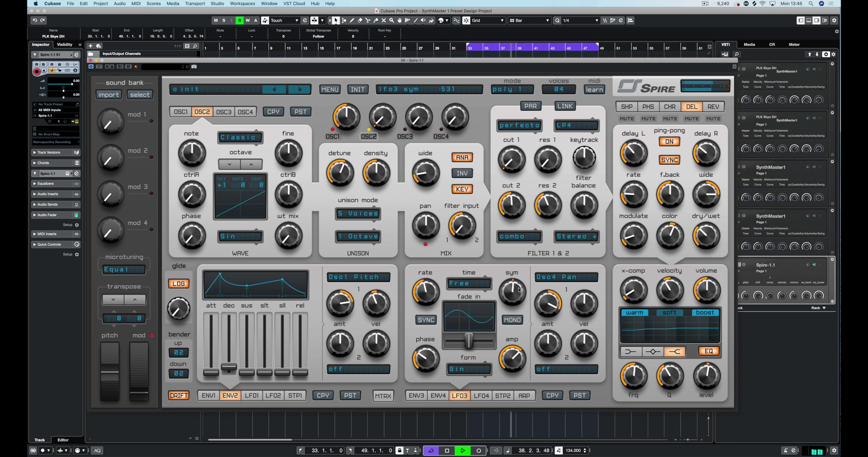
{"action": "left_click_drag", "start_coordinate": [518, 290], "coordinate": [518, 286]}
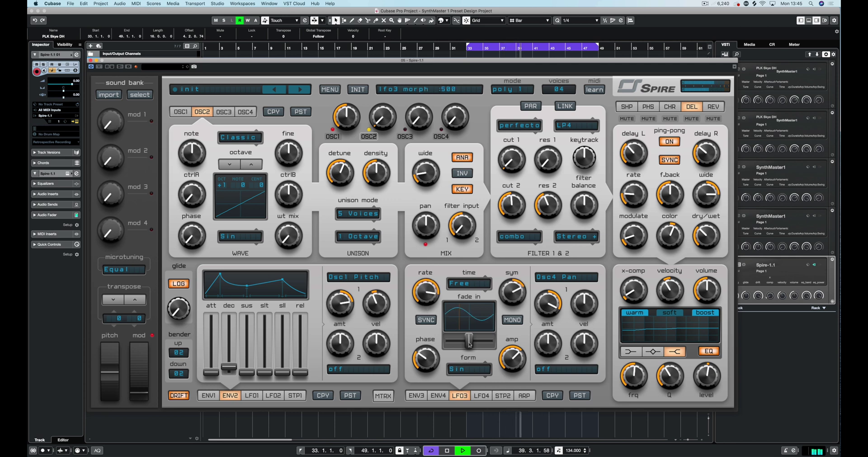
{"action": "mouse_move", "coordinate": [469, 341]}
{"action": "left_mouse_down"}
{"action": "mouse_move", "coordinate": [487, 341]}
{"action": "mouse_move", "coordinate": [480, 341]}
{"action": "left_mouse_up"}
{"action": "left_click", "coordinate": [428, 320]}
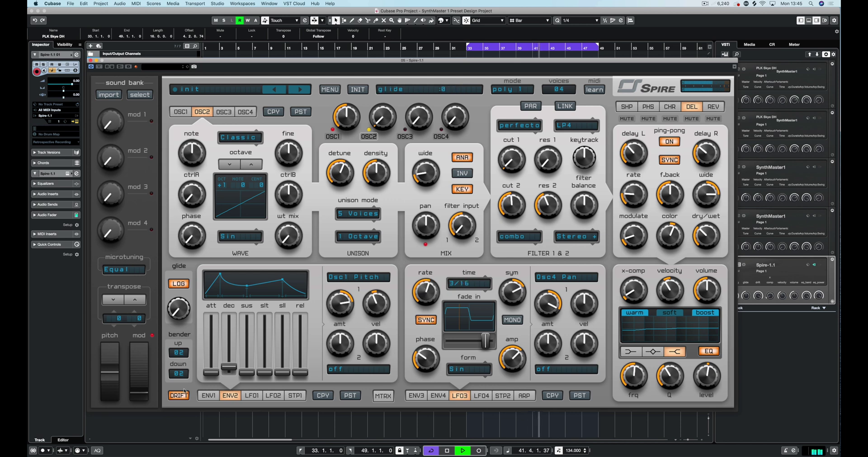
Audition the patch by raising the mod wheel to full during playback and returning it to 0.
{"action": "left_click", "coordinate": [140, 392]}
{"action": "left_click_drag", "start_coordinate": [141, 392], "coordinate": [148, 335]}
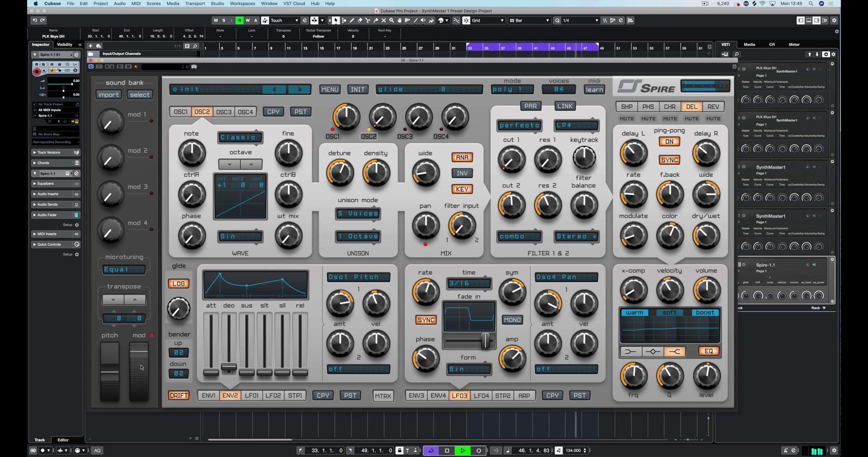
{"action": "left_click_drag", "start_coordinate": [141, 367], "coordinate": [142, 407]}
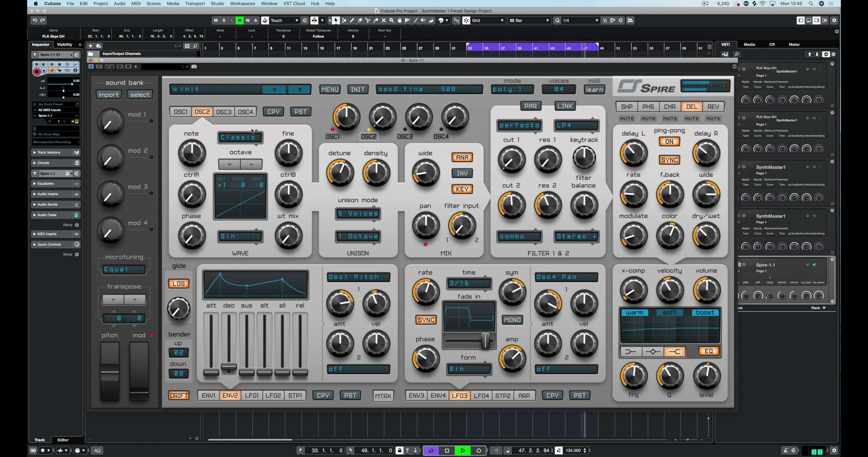
Show oscillator 1 and assign Osc1 Pan as LFO3's second target with a positive amount.
{"action": "left_click", "coordinate": [181, 112]}
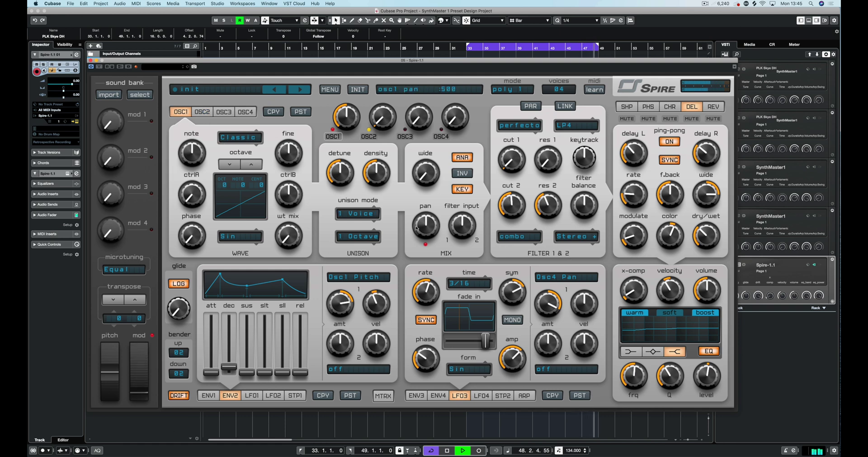
{"action": "left_click_drag", "start_coordinate": [567, 369], "coordinate": [425, 226]}
{"action": "mouse_move", "coordinate": [548, 346]}
{"action": "left_mouse_down"}
{"action": "mouse_move", "coordinate": [555, 335]}
{"action": "mouse_move", "coordinate": [555, 344]}
{"action": "left_mouse_up"}
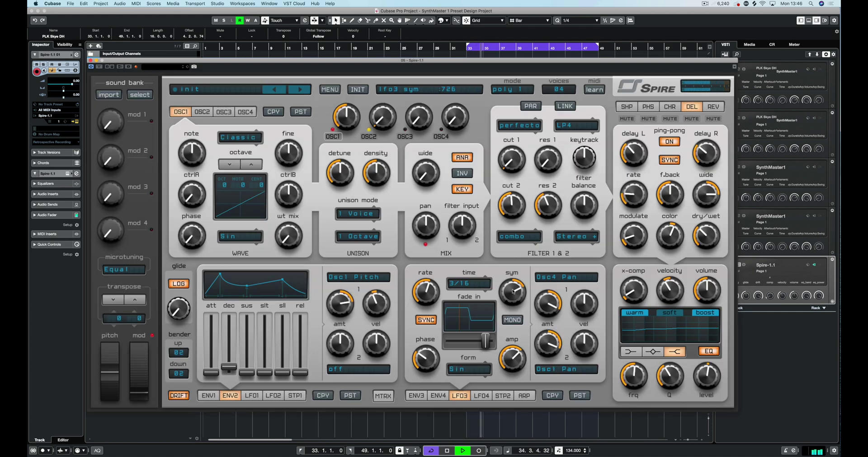
Adjust LFO3's phase and rate, switch its timing from synced to Free, and raise the Osc1 Pan amount to maximum.
{"action": "mouse_move", "coordinate": [432, 358]}
{"action": "left_mouse_down"}
{"action": "mouse_move", "coordinate": [434, 350]}
{"action": "mouse_move", "coordinate": [431, 361]}
{"action": "left_mouse_up"}
{"action": "left_click_drag", "start_coordinate": [429, 297], "coordinate": [431, 283]}
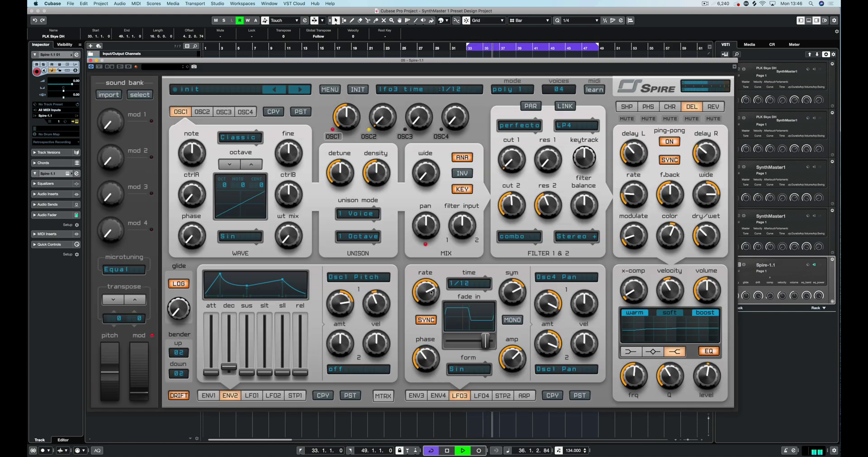
{"action": "left_click", "coordinate": [426, 320]}
{"action": "left_click_drag", "start_coordinate": [426, 298], "coordinate": [427, 309]}
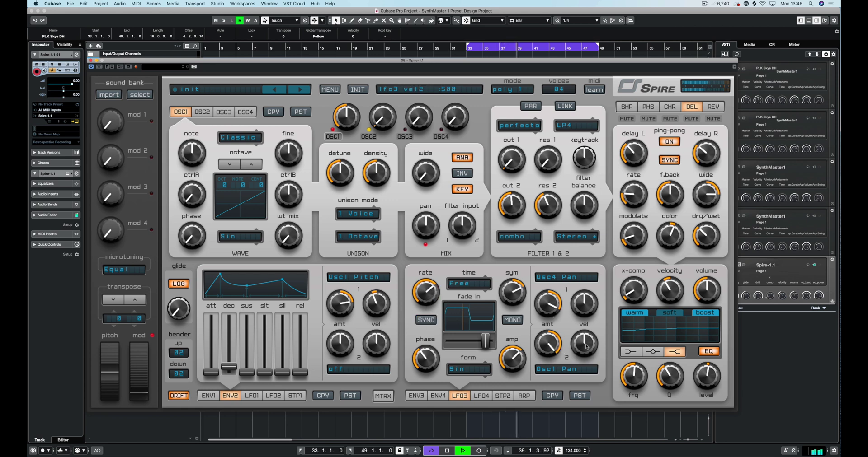
Lower LFO3's amp to about 453, bring its morph back to about 518 and return its symmetry to centre.
{"action": "left_click_drag", "start_coordinate": [512, 360], "coordinate": [510, 371]}
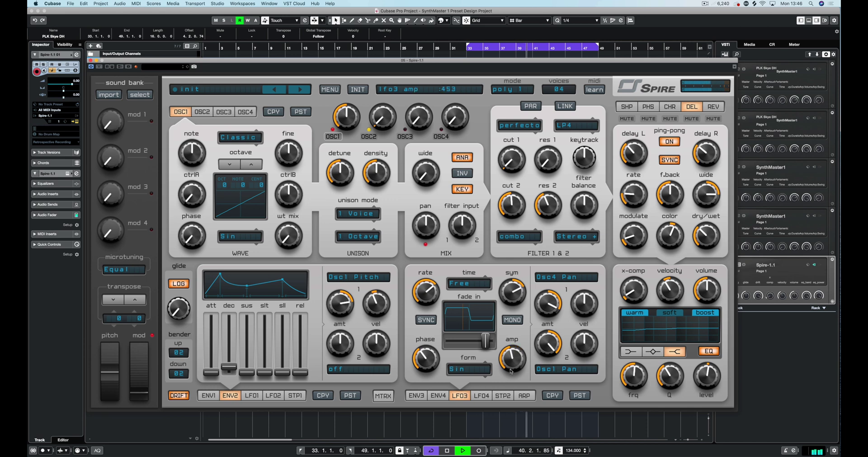
{"action": "left_click_drag", "start_coordinate": [485, 342], "coordinate": [469, 342]}
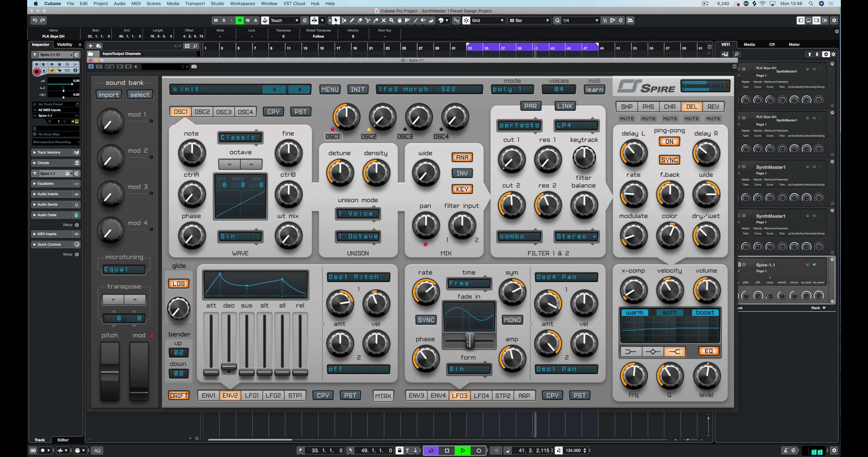
{"action": "left_click_drag", "start_coordinate": [508, 296], "coordinate": [509, 305]}
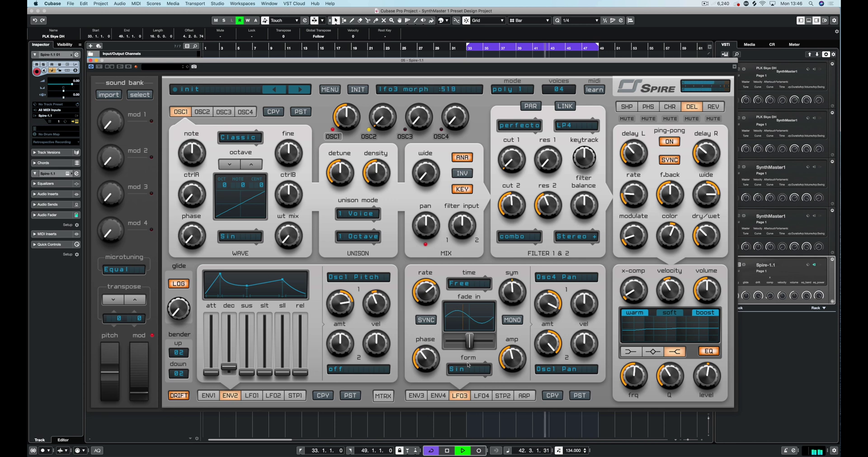
Stop playback and move the synth window so that more of the arrangement tracks show.
{"action": "key", "text": "space"}
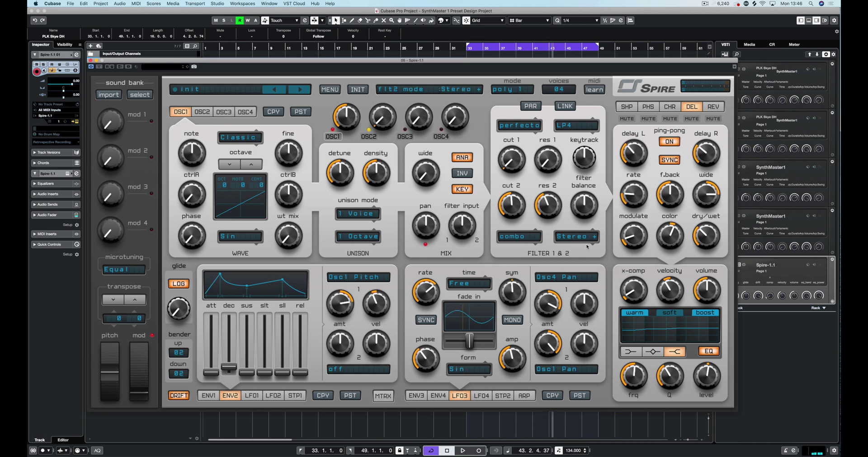
{"action": "left_click_drag", "start_coordinate": [284, 63], "coordinate": [300, 72]}
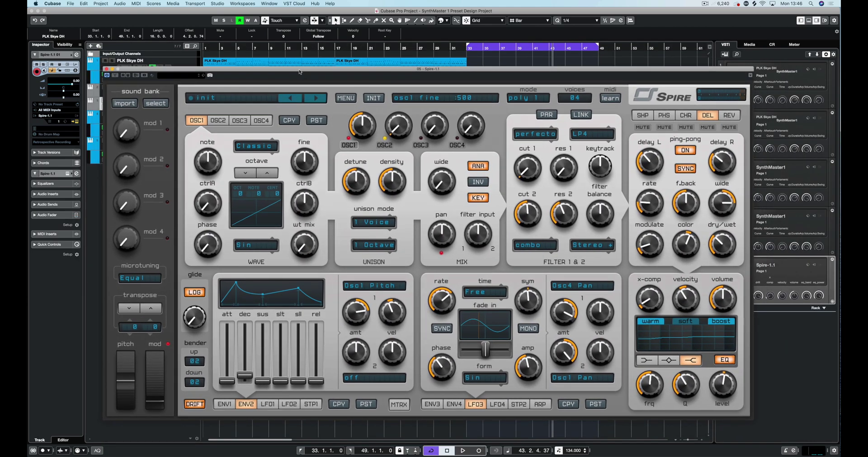